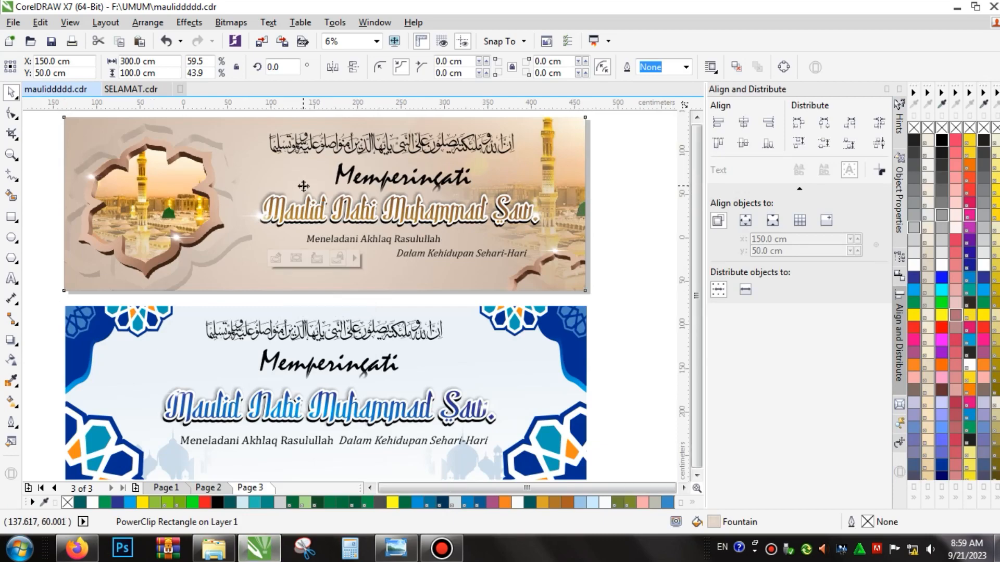
# Examine the brown banner's ornamental mosque frame, Arabic calligraphy and title lettering up close
pyautogui.scroll(-2, 479, 201)
pyautogui.click(479, 201)
pyautogui.scroll(5, 229, 179)
pyautogui.scroll(-1, 226, 172)
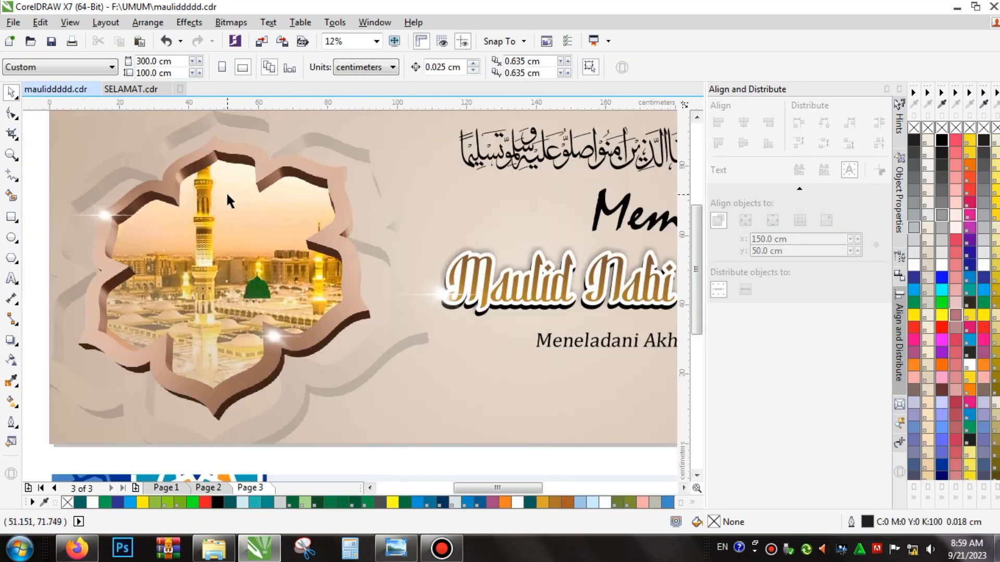
pyautogui.scroll(-1, 226, 191)
pyautogui.scroll(1, 454, 172)
pyautogui.click(452, 172)
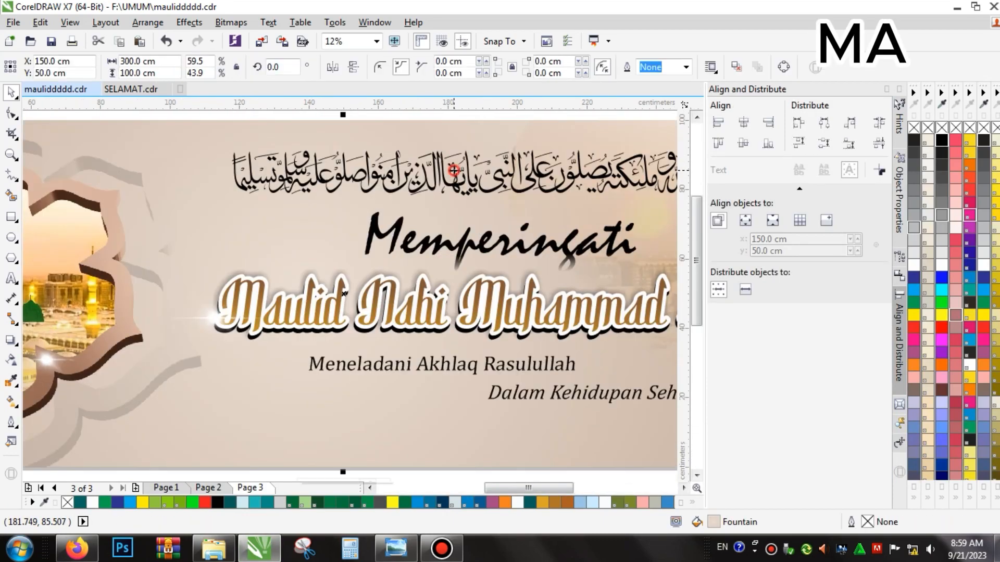
pyautogui.scroll(-1, 362, 230)
# Move the "Memperingati" text on the brown banner up by about 1 cm
pyautogui.click(412, 209)
pyautogui.scroll(1, 431, 244)
pyautogui.click(429, 241)
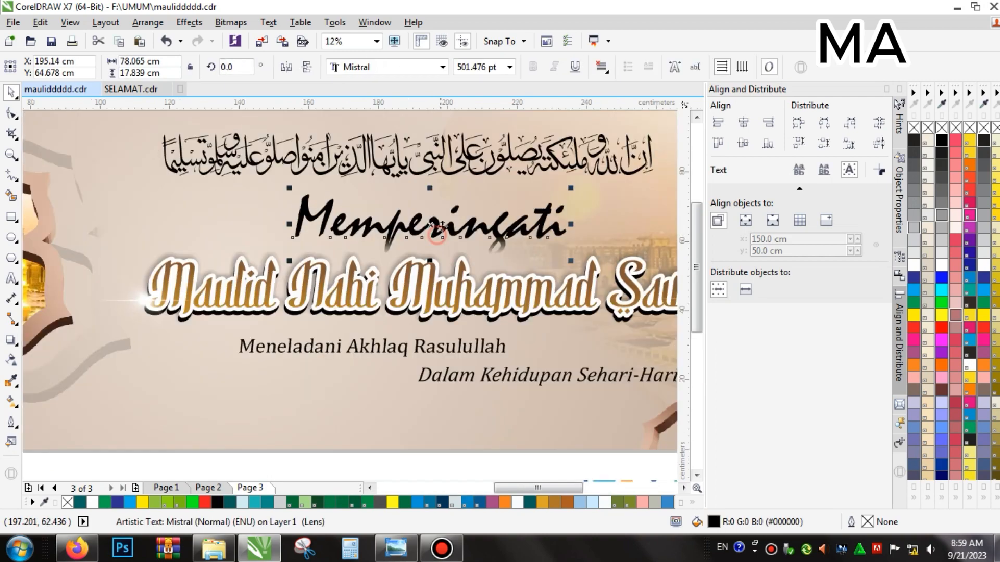
pyautogui.scroll(1, 441, 233)
pyautogui.moveTo(432, 225); pyautogui.dragTo(41, 311)
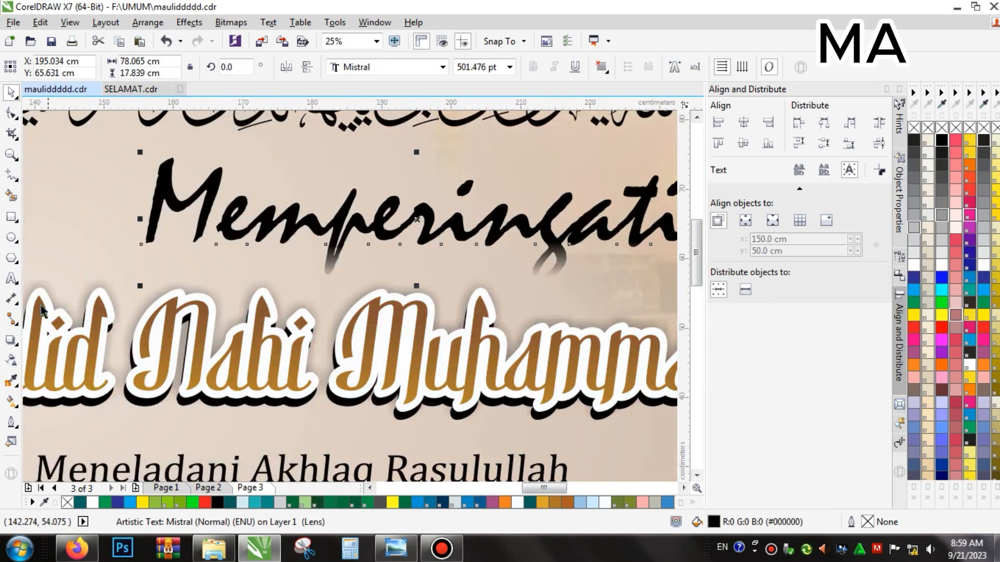
# Inspect the linear transparency applied to the brown banner's "Memperingati" text with the Transparency tool
pyautogui.click(12, 361)
pyautogui.moveTo(425, 241); pyautogui.dragTo(425, 296)
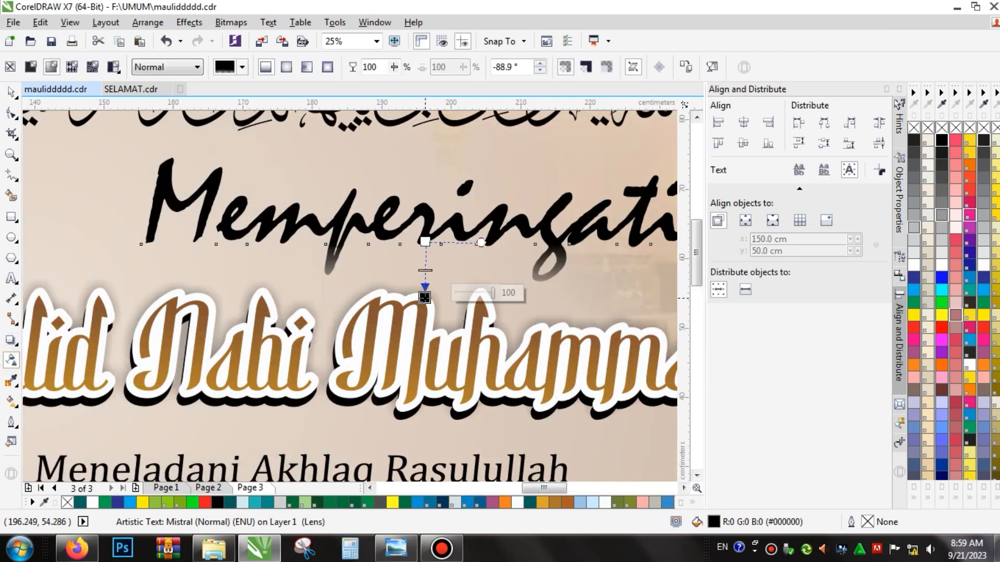
pyautogui.click(11, 92)
pyautogui.scroll(-1, 589, 237)
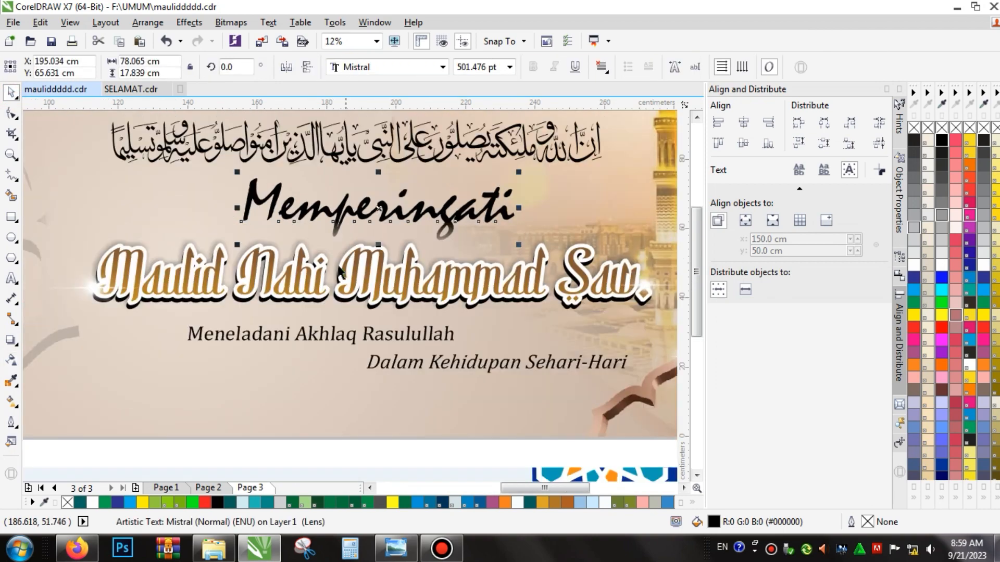
# Inspect the fountain fill of the brown banner's "Maulid Nabi Muhammad Saw." title with the Interactive Fill tool
pyautogui.click(491, 286)
pyautogui.scroll(2, 490, 287)
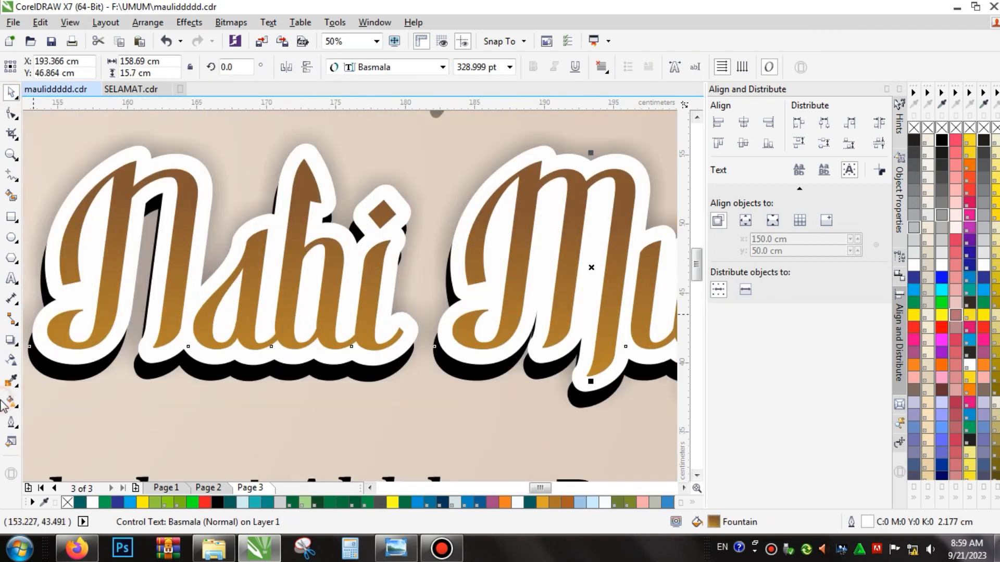
pyautogui.scroll(-1, 322, 278)
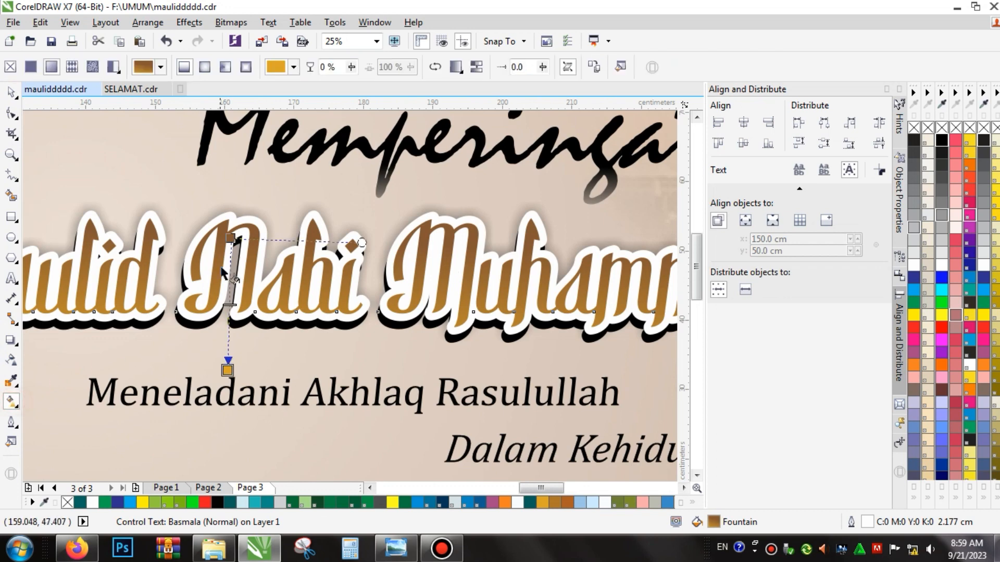
pyautogui.scroll(-1, 225, 279)
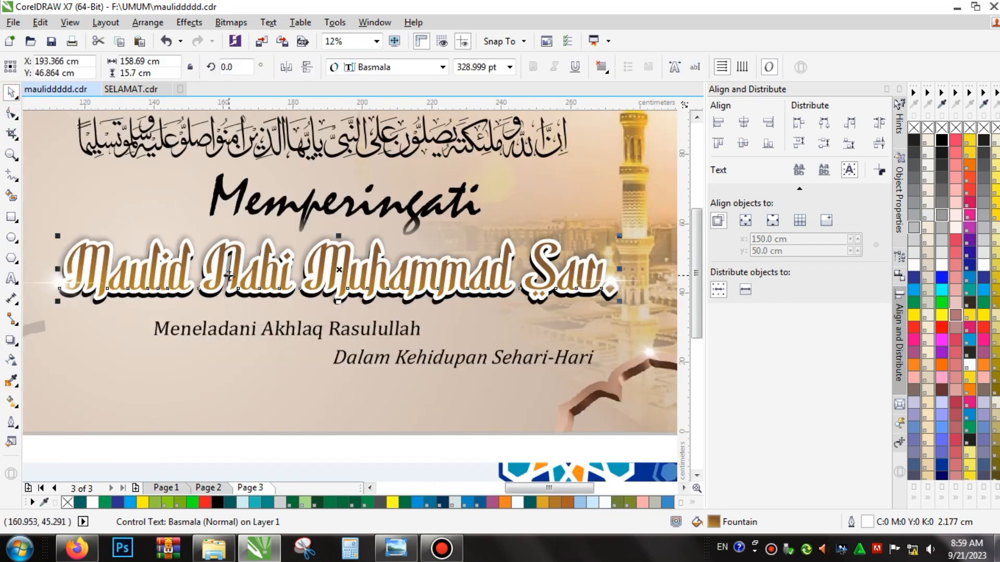
# Try moving the brown banner's "Maulid Nabi Muhammad Saw." title up off its black backing lettering, and undo the move
pyautogui.moveTo(229, 275); pyautogui.dragTo(232, 255)
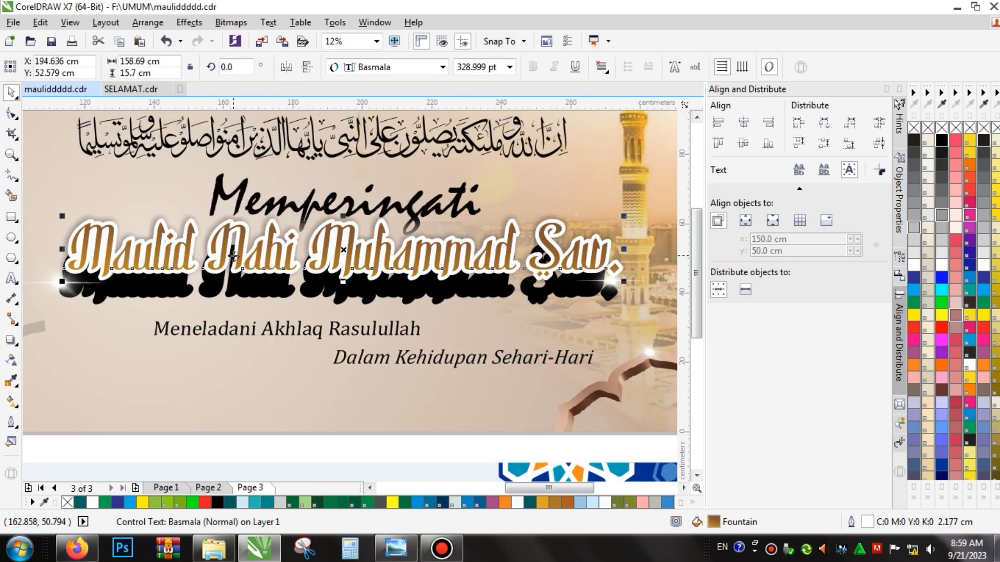
pyautogui.hotkey('ctrl', 'z')
pyautogui.scroll(-1, 235, 256)
pyautogui.scroll(2, 279, 297)
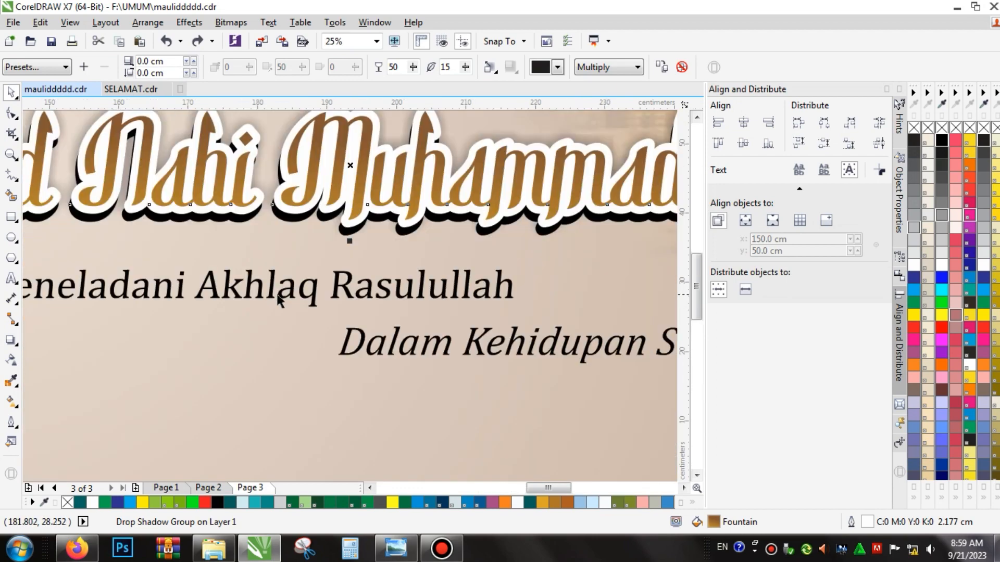
pyautogui.scroll(-2, 292, 284)
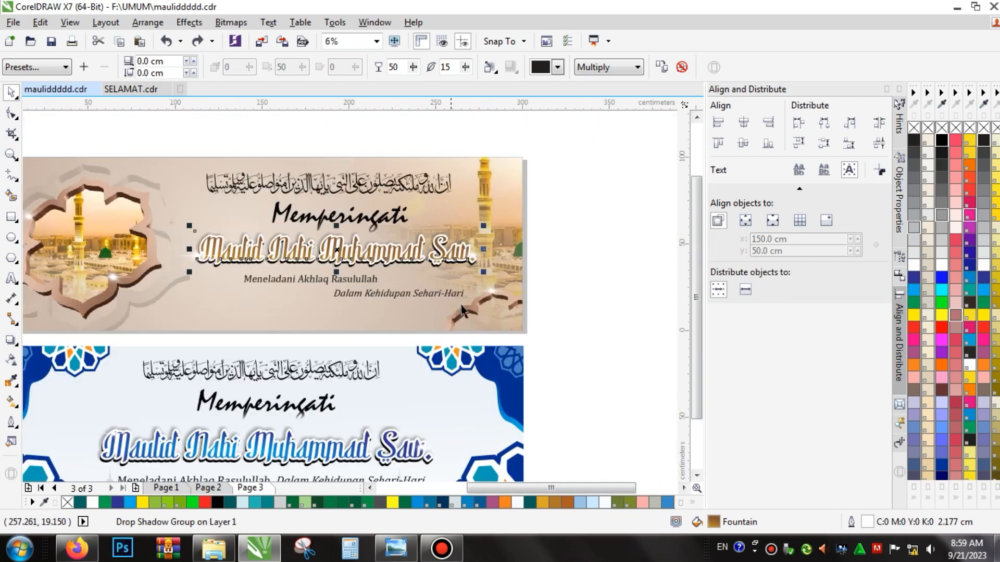
# Open the brown banner's PowerClip contents, inspect the corner frame and the mosque bitmap's transparency, and finish editing
pyautogui.scroll(1, 490, 312)
pyautogui.doubleClick(490, 312)
pyautogui.click(531, 284)
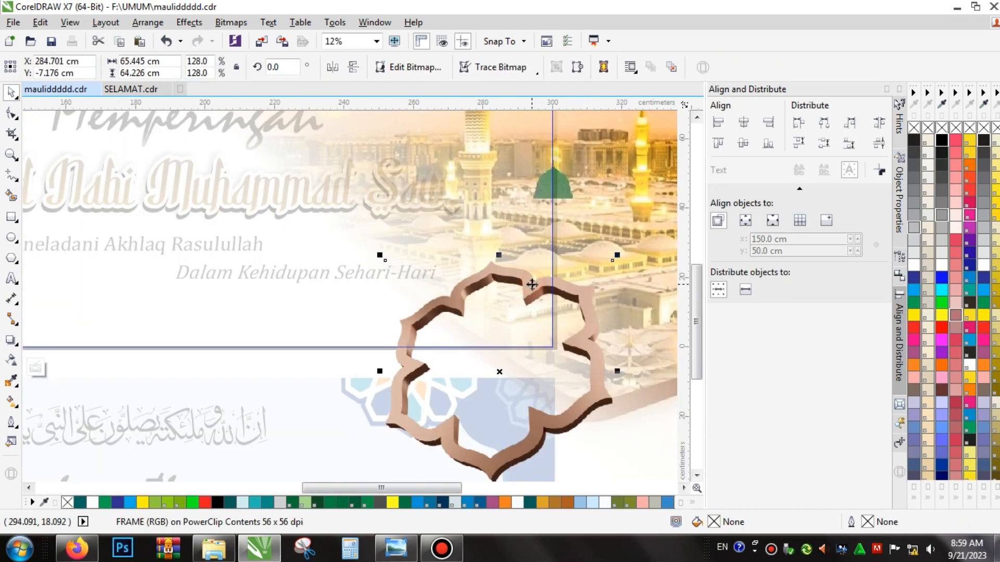
pyautogui.scroll(-1, 531, 284)
pyautogui.click(599, 220)
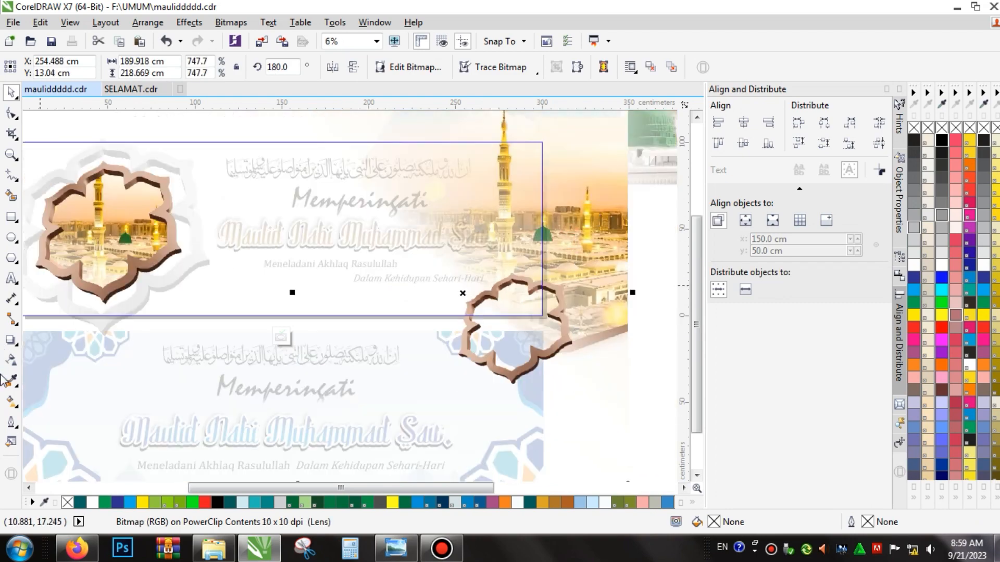
pyautogui.click(11, 358)
pyautogui.click(276, 338)
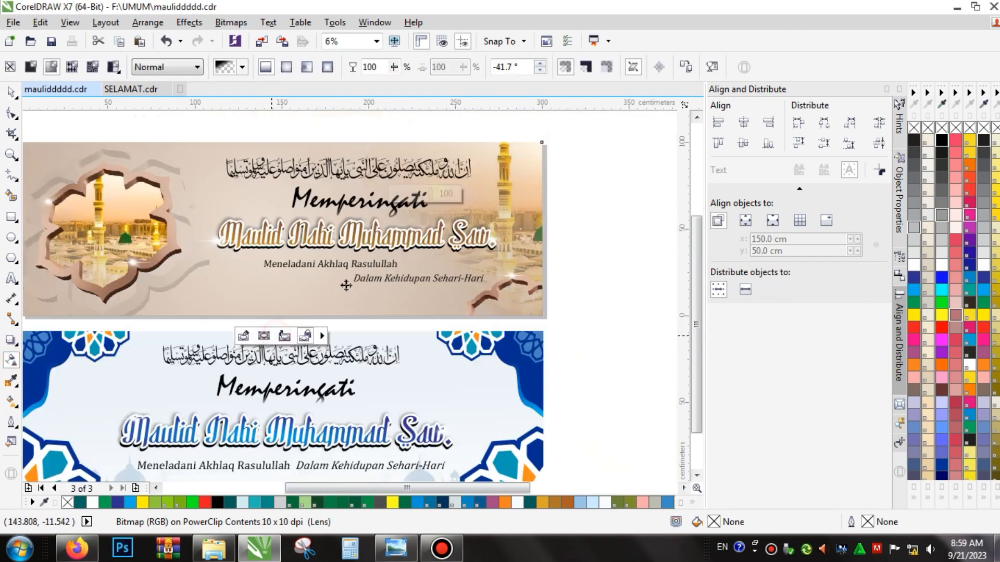
# Reopen the brown banner's PowerClip contents and try moving the brown ornamental frame away from the mosque photo
pyautogui.scroll(-1, 347, 287)
pyautogui.scroll(1, 195, 262)
pyautogui.keyDown('ctrl'); pyautogui.click(226, 257); pyautogui.keyUp('ctrl')
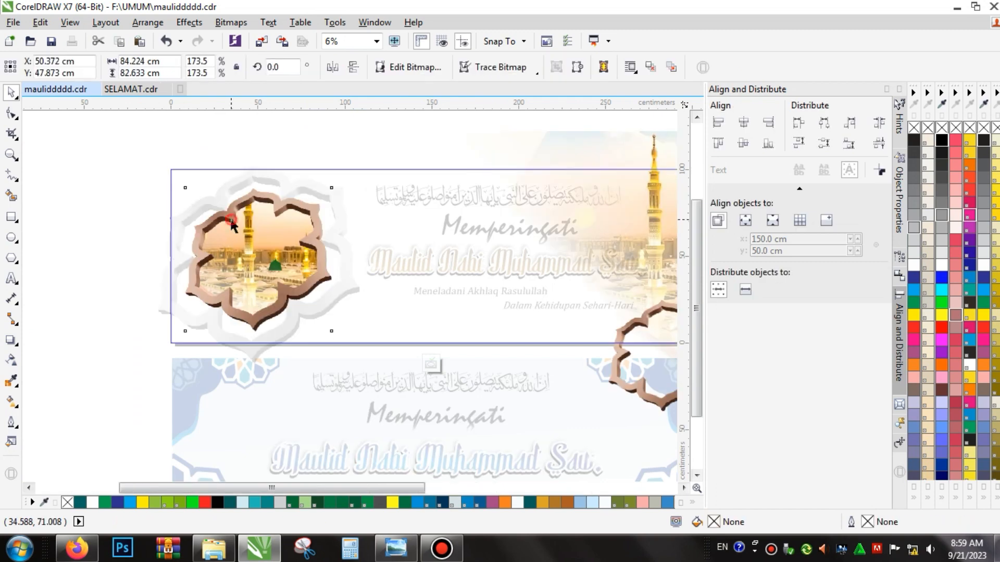
pyautogui.scroll(1, 231, 219)
pyautogui.scroll(-1, 232, 219)
pyautogui.moveTo(231, 219); pyautogui.dragTo(377, 194)
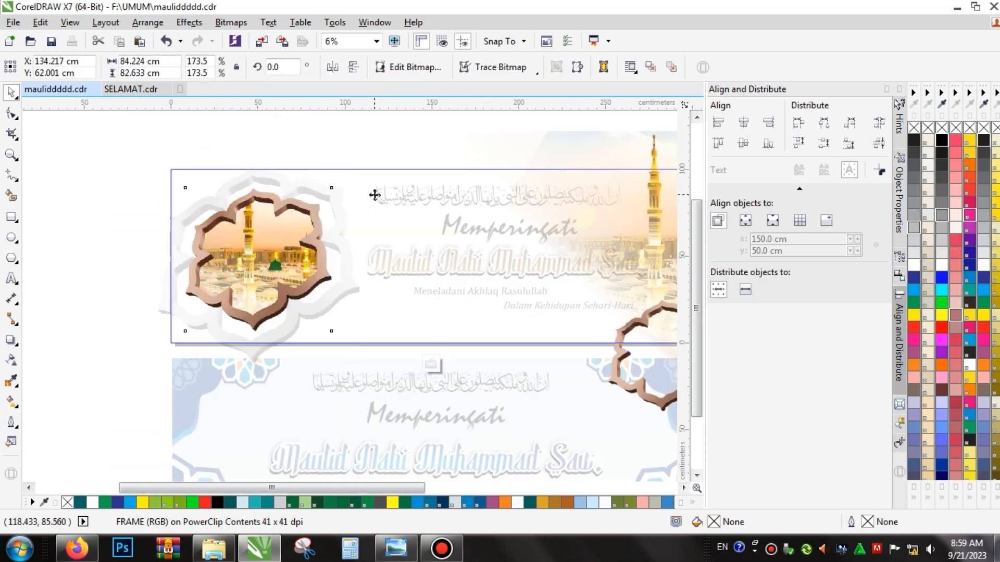
# Inspect the full mosque photo inside its nested PowerClip curve and finish editing that level
pyautogui.click(240, 254)
pyautogui.scroll(2, 242, 250)
pyautogui.rightClick(233, 249)
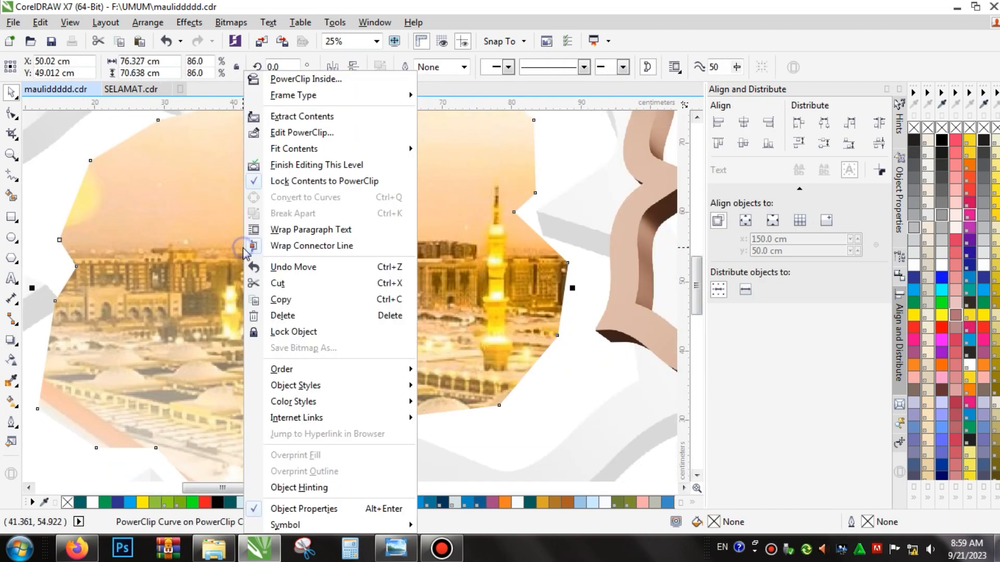
pyautogui.click(292, 133)
pyautogui.scroll(-1, 282, 230)
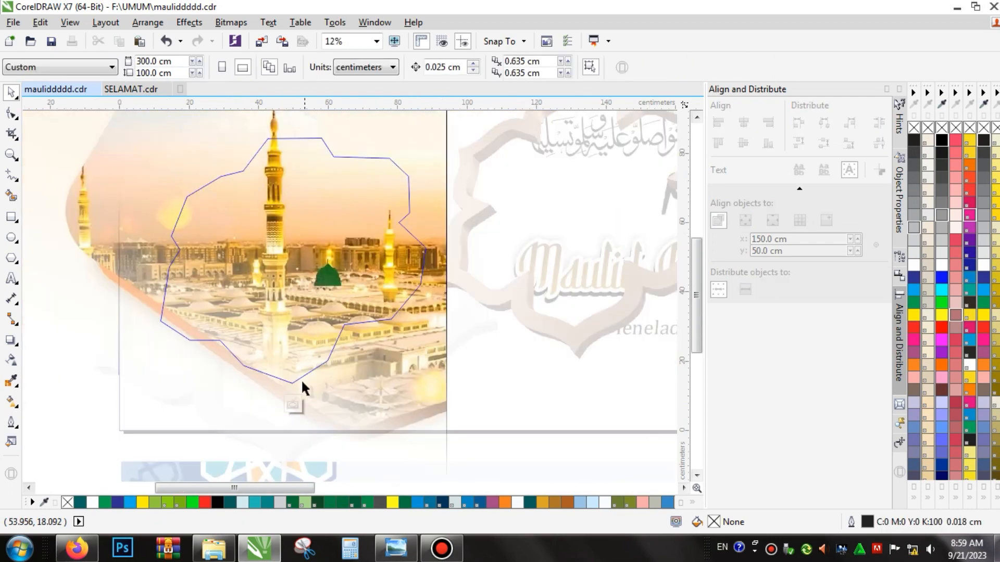
pyautogui.click(296, 404)
# Undo the nested PowerClip editing and the move of the brown ornamental frame
pyautogui.hotkey('ctrl', 'z')
pyautogui.hotkey('ctrl', 'z')
pyautogui.hotkey('ctrl', 'z')
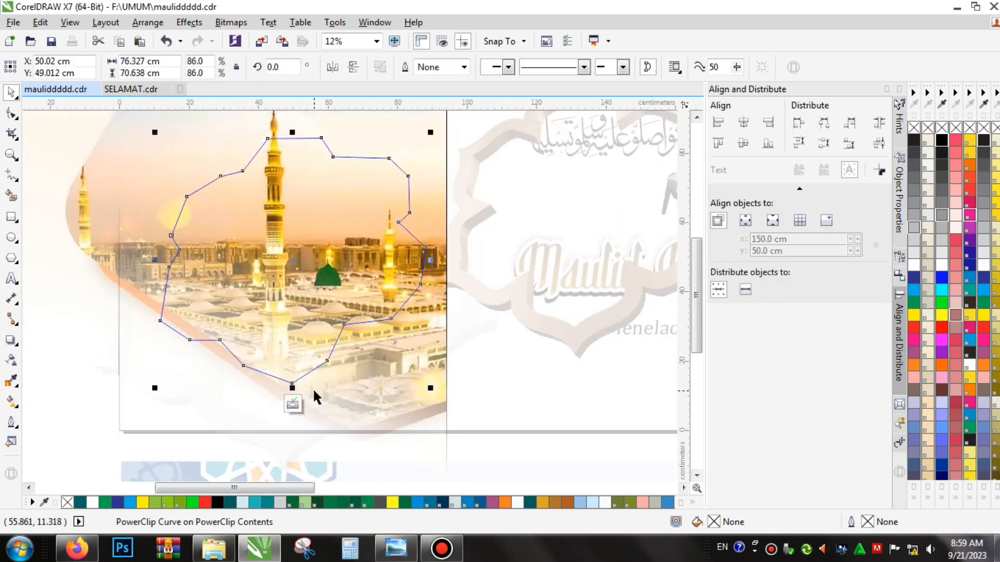
# Send the brown ornamental frame to the back of the layer, behind the mosque photo
pyautogui.rightClick(331, 251)
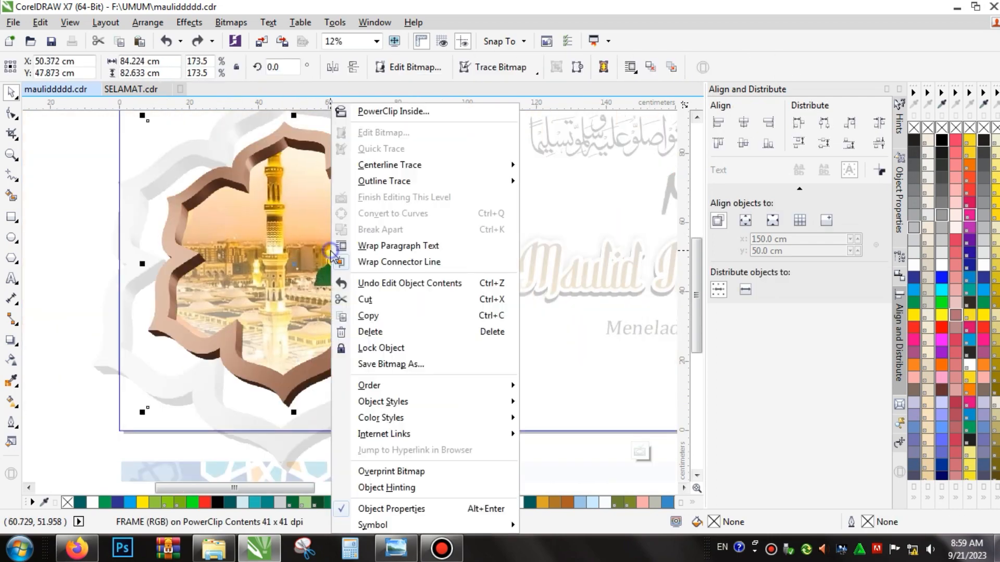
pyautogui.moveTo(470, 387)
pyautogui.click(556, 434)
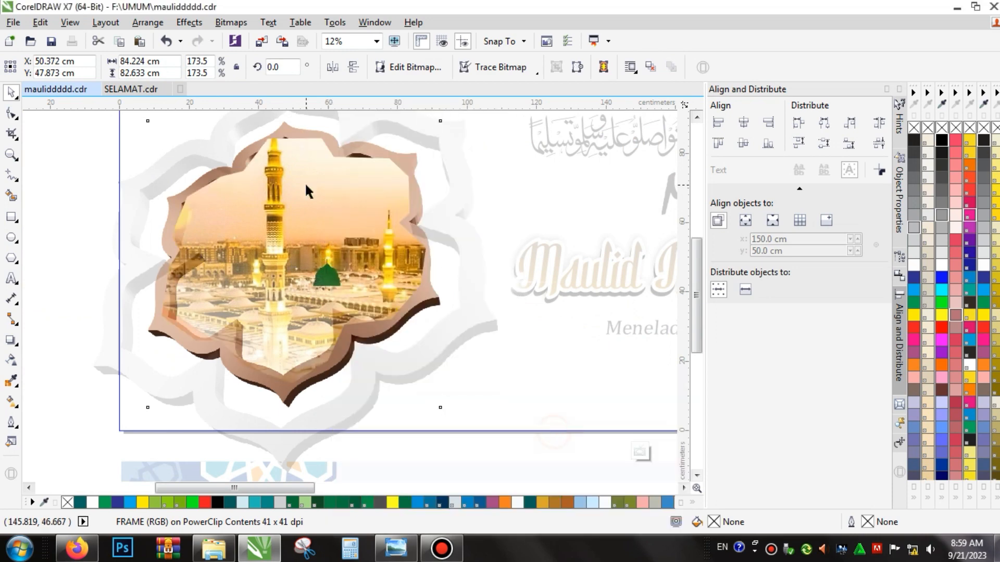
# Open the mosque photo's PowerClip contents to view the clipping curve, and close them
pyautogui.click(305, 189)
pyautogui.rightClick(308, 190)
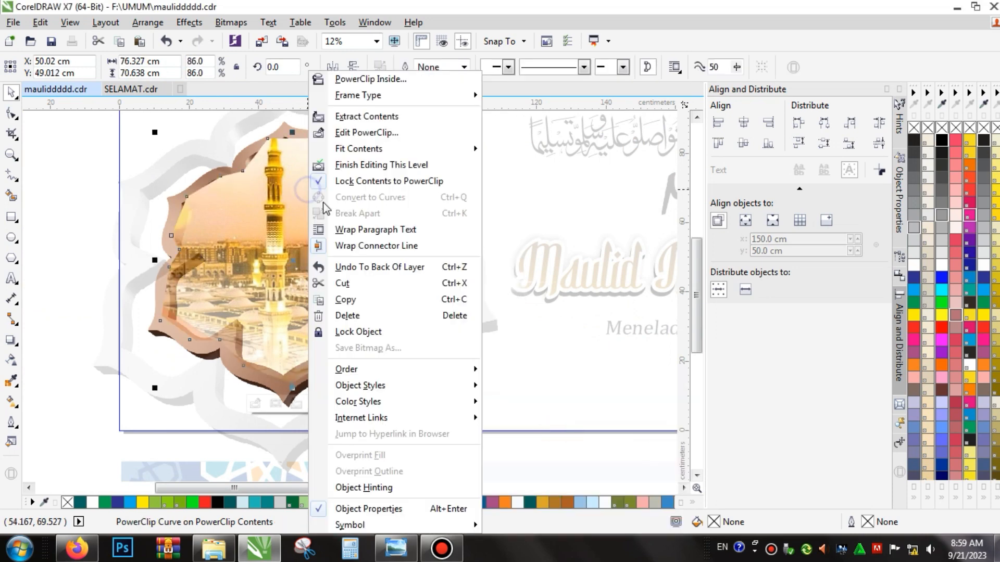
pyautogui.click(395, 133)
pyautogui.click(291, 406)
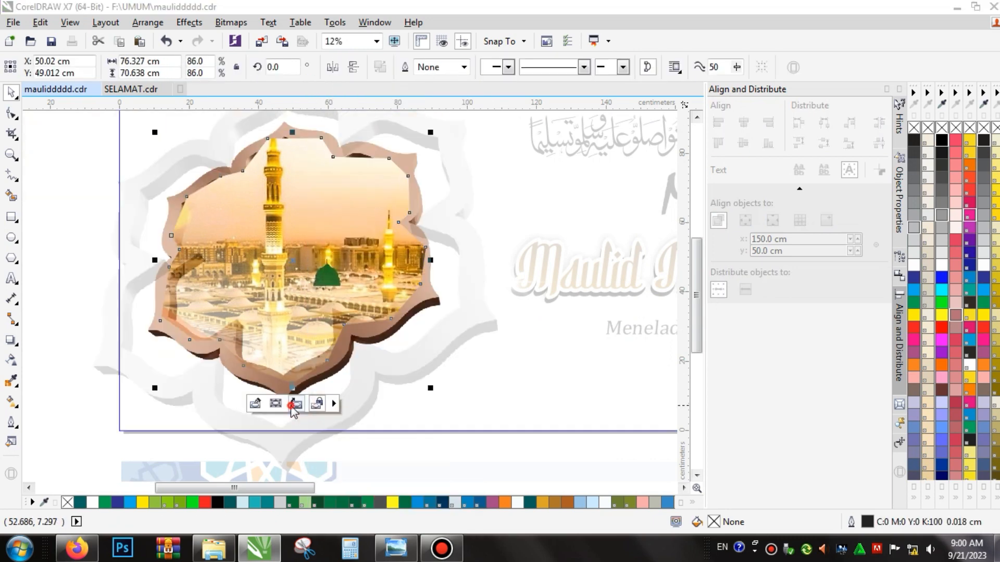
pyautogui.click(295, 405)
# Undo the frame's reordering behind the mosque photo and finish editing the brown banner's PowerClip contents
pyautogui.hotkey('ctrl', 'z')
pyautogui.hotkey('ctrl', 'z')
pyautogui.hotkey('ctrl', 'z')
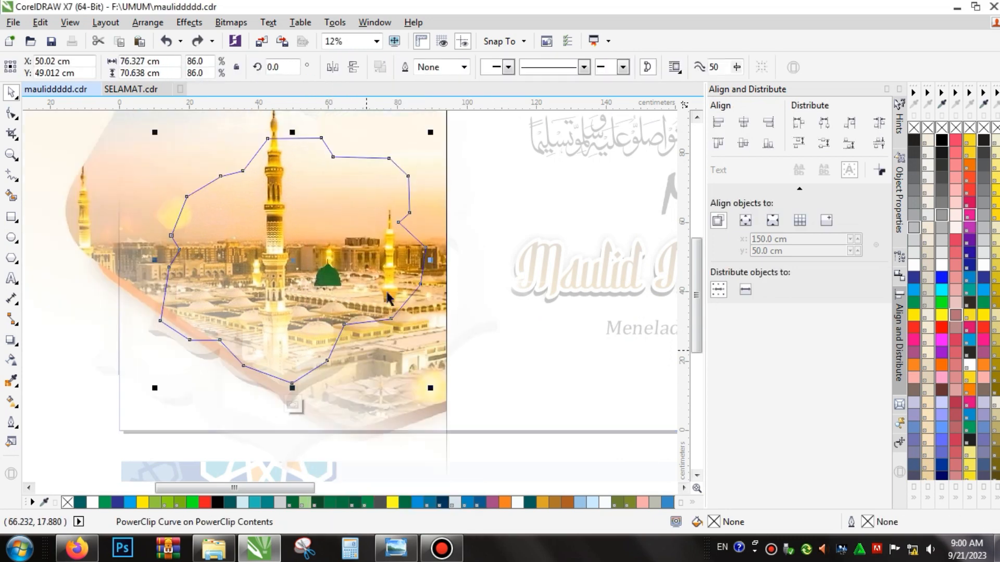
pyautogui.hotkey('ctrl', 'z')
pyautogui.scroll(-1, 309, 295)
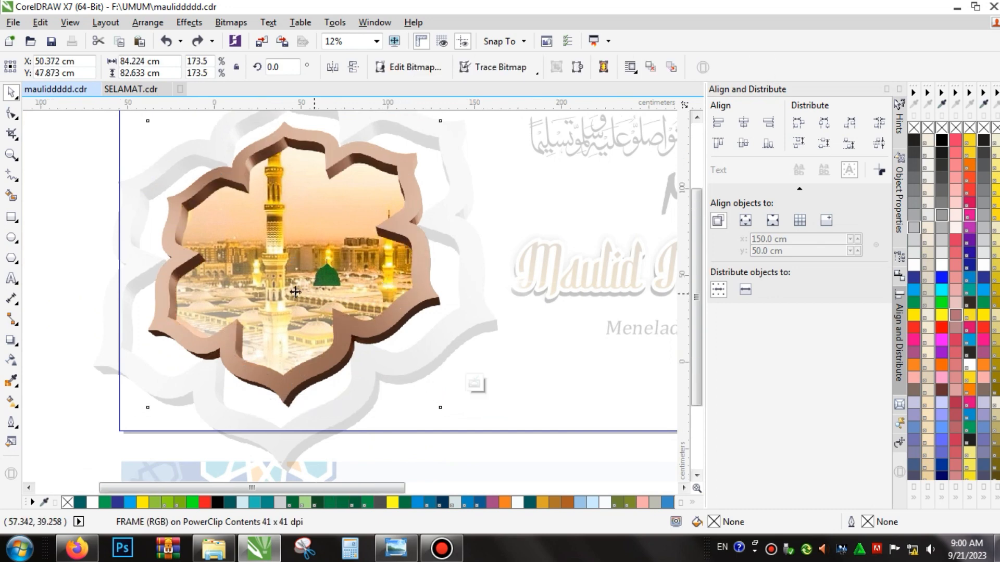
pyautogui.scroll(-1, 359, 253)
pyautogui.scroll(1, 477, 290)
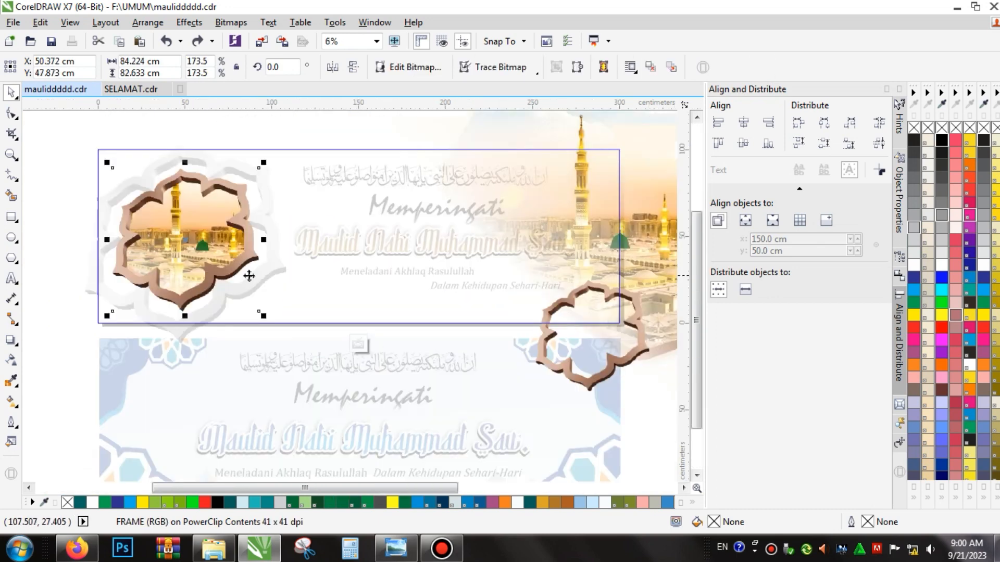
pyautogui.scroll(-1, 250, 276)
pyautogui.click(307, 315)
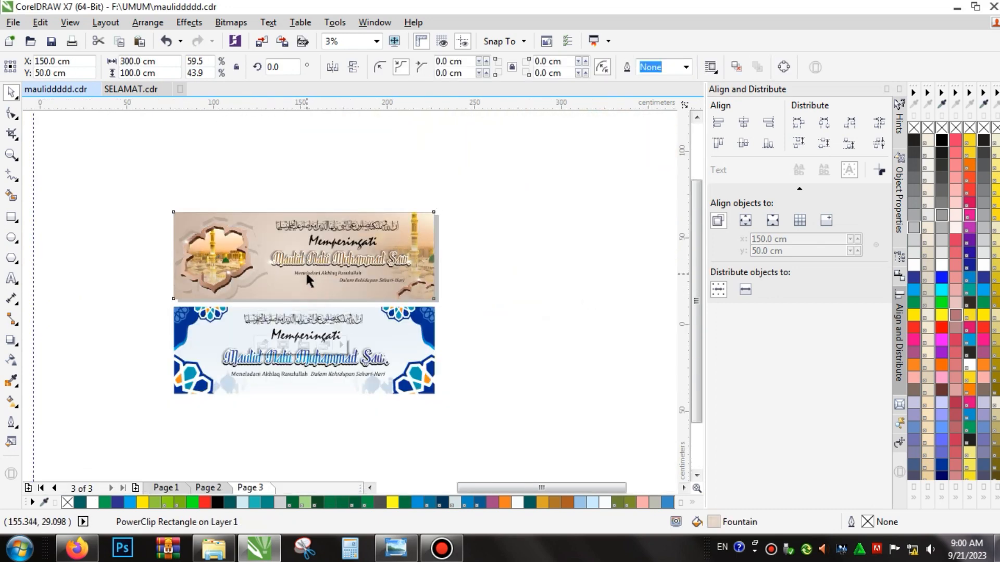
# Shrink the brown banner's "Memperingati" text to about 438 pt and move it up between the calligraphy and the title
pyautogui.scroll(1, 305, 271)
pyautogui.scroll(1, 332, 217)
pyautogui.click(332, 216)
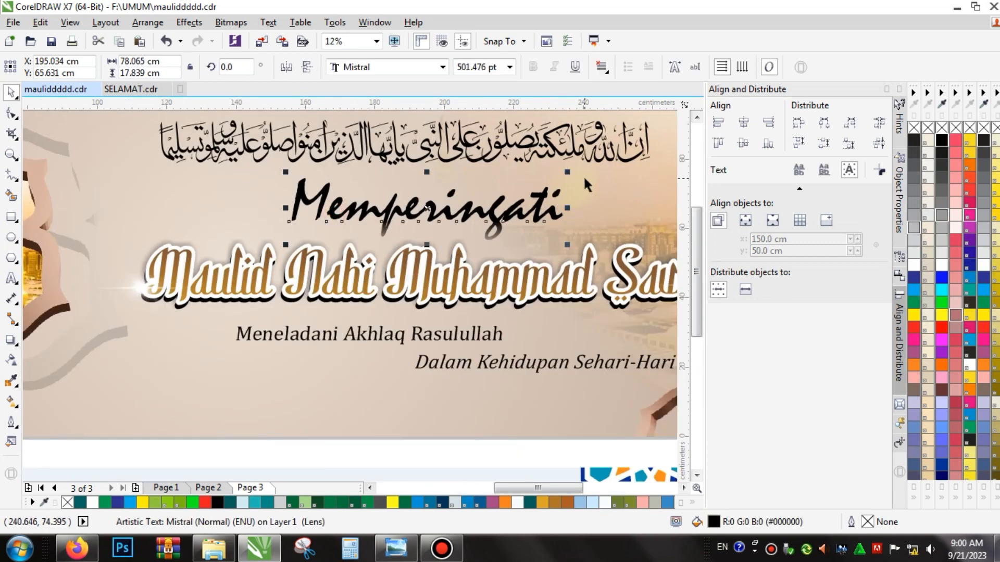
pyautogui.moveTo(569, 172); pyautogui.dragTo(532, 180)
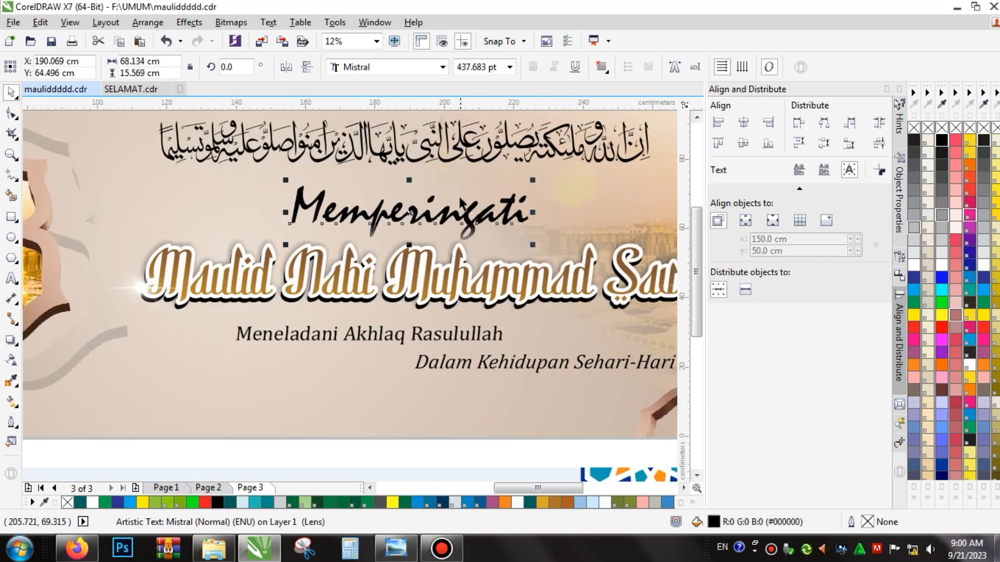
pyautogui.moveTo(462, 218); pyautogui.dragTo(483, 202)
pyautogui.scroll(-1, 375, 217)
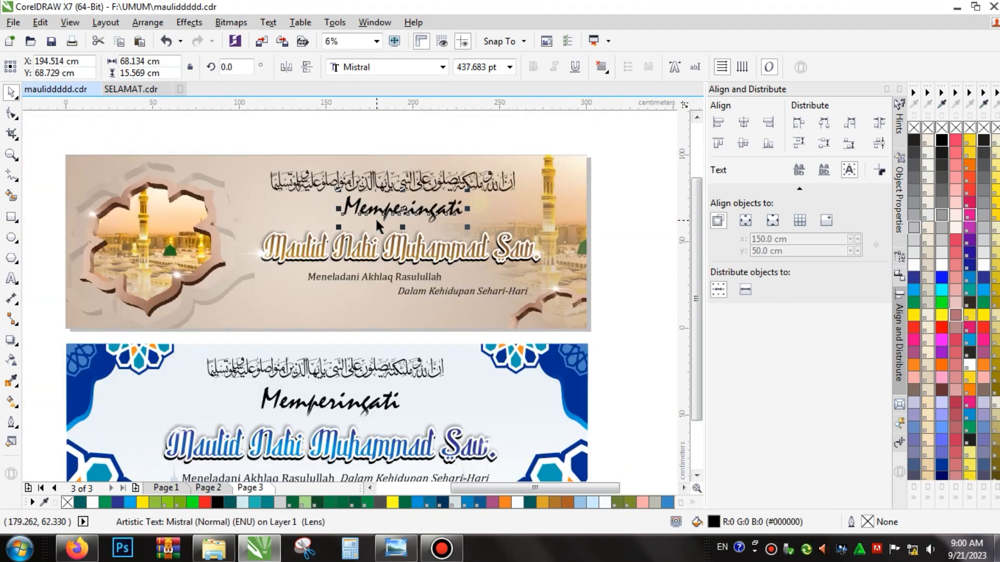
# Open the blue banner's PowerClip contents, try moving the lower-left geometric ornament inward, and undo the move
pyautogui.scroll(-1, 375, 217)
pyautogui.scroll(1, 323, 351)
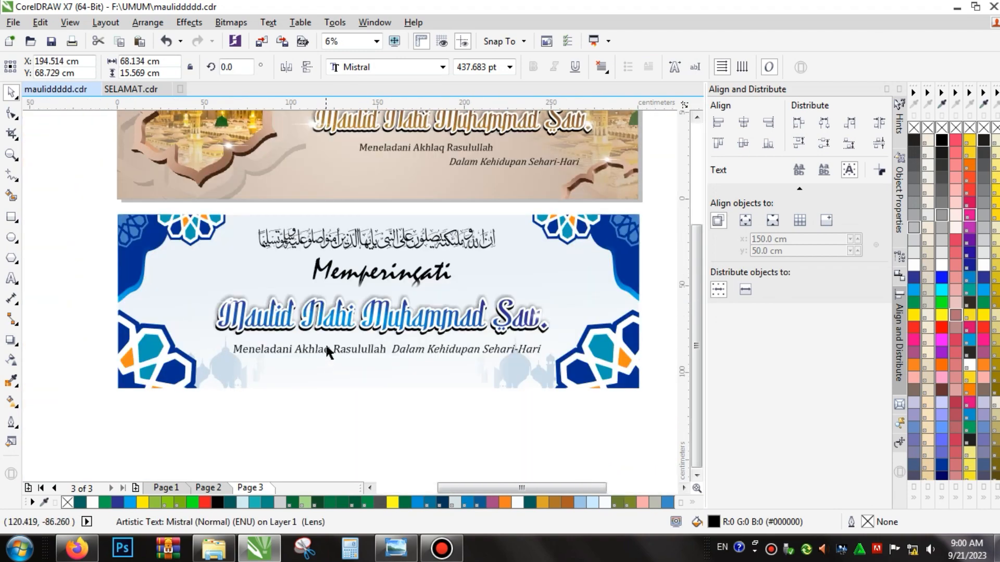
pyautogui.scroll(-1, 326, 341)
pyautogui.scroll(2, 326, 342)
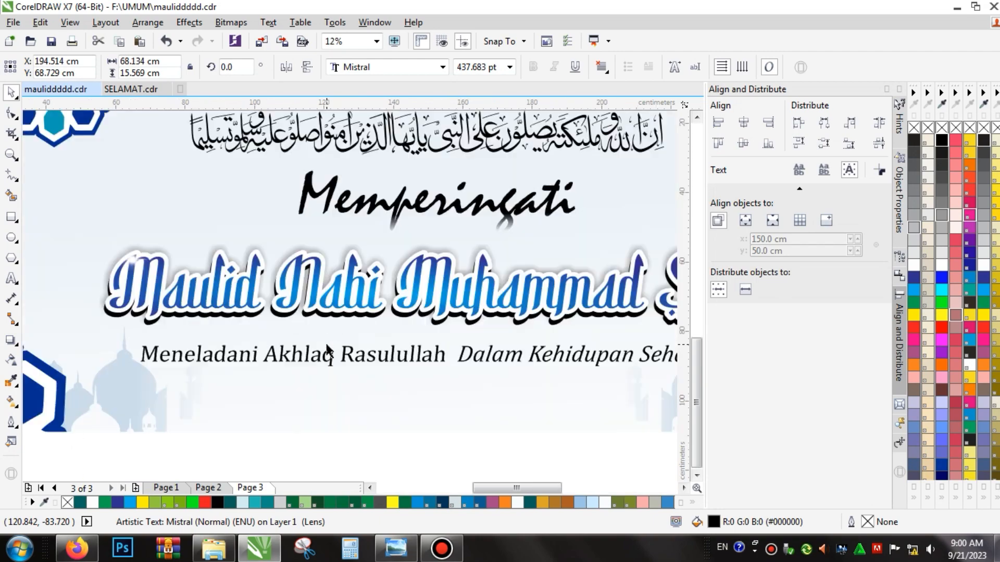
pyautogui.scroll(-1, 326, 342)
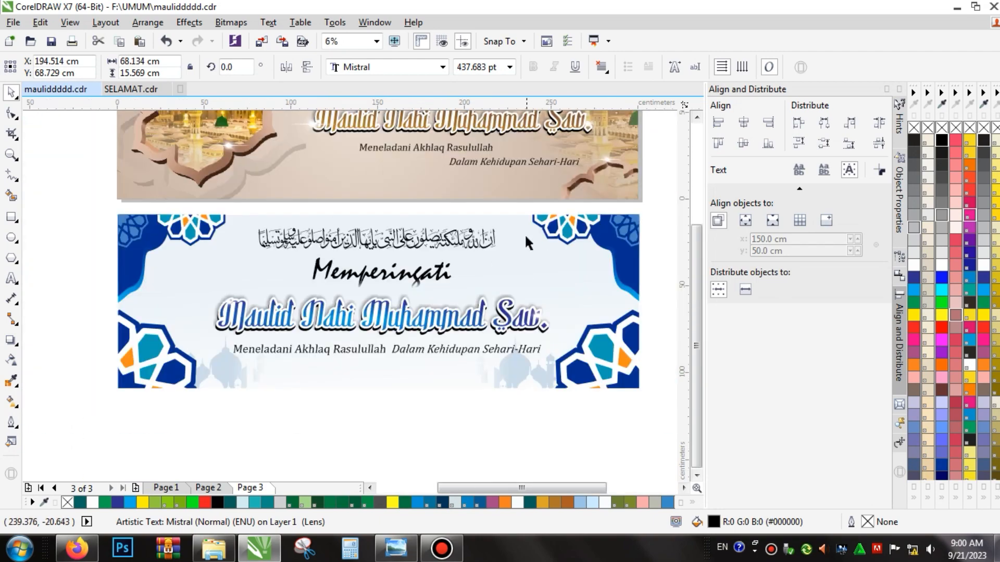
pyautogui.doubleClick(144, 253)
pyautogui.scroll(1, 128, 376)
pyautogui.click(174, 342)
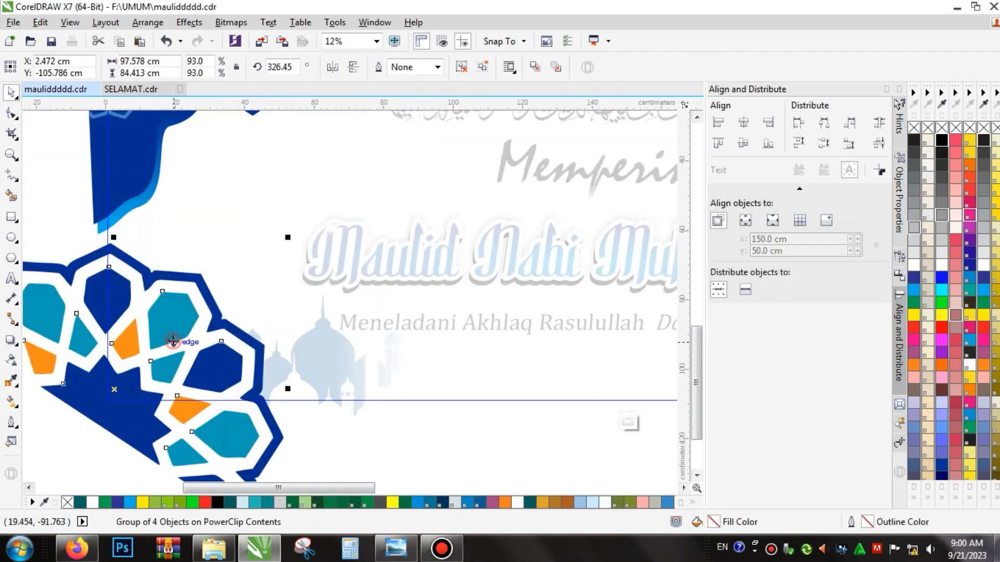
pyautogui.scroll(-1, 173, 342)
pyautogui.moveTo(152, 320); pyautogui.dragTo(214, 319)
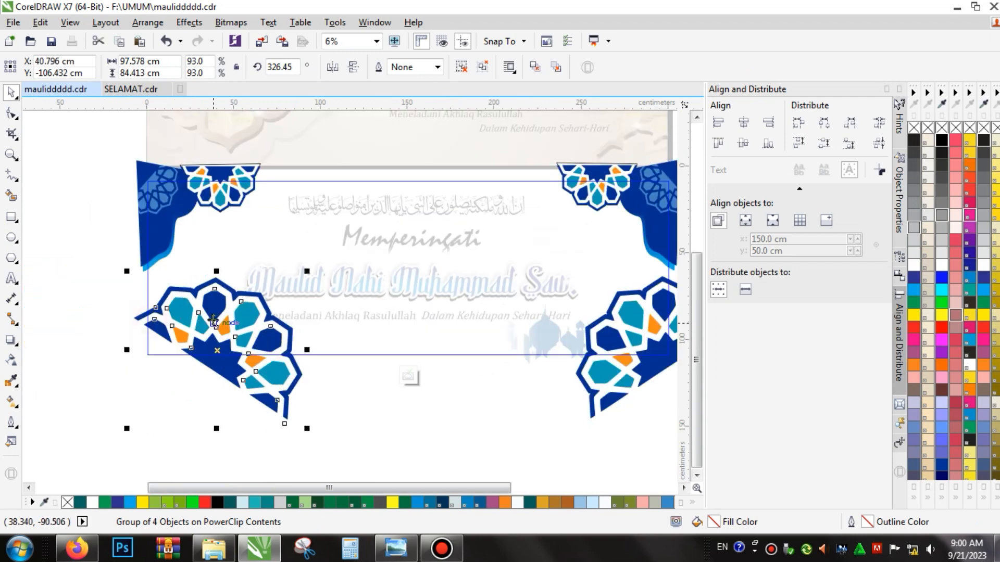
pyautogui.hotkey('ctrl', 'z')
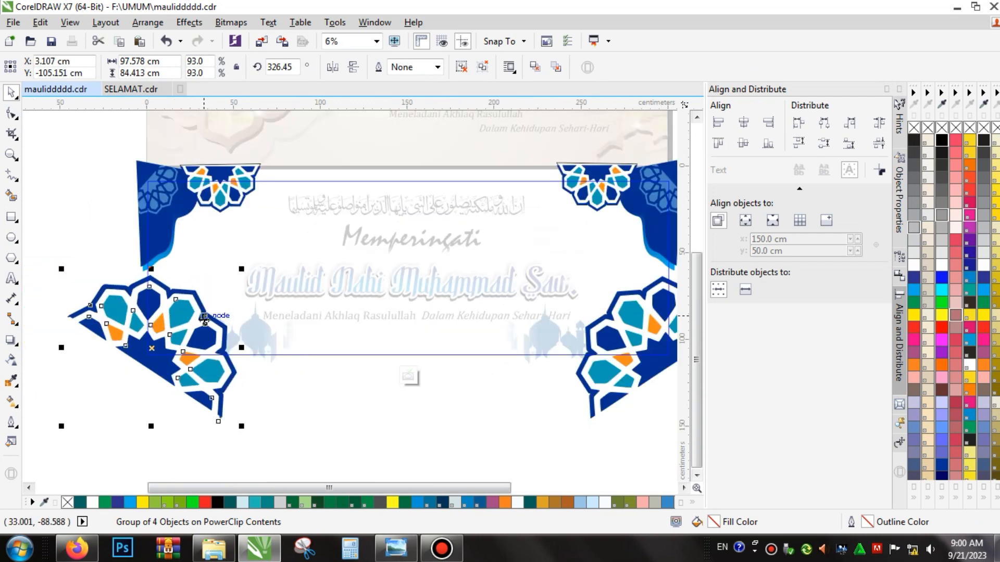
pyautogui.press('Escape')
# Try moving the pale mosque silhouette in the blue banner's lower-left area to the right, and undo the move
pyautogui.scroll(2, 266, 337)
pyautogui.click(264, 337)
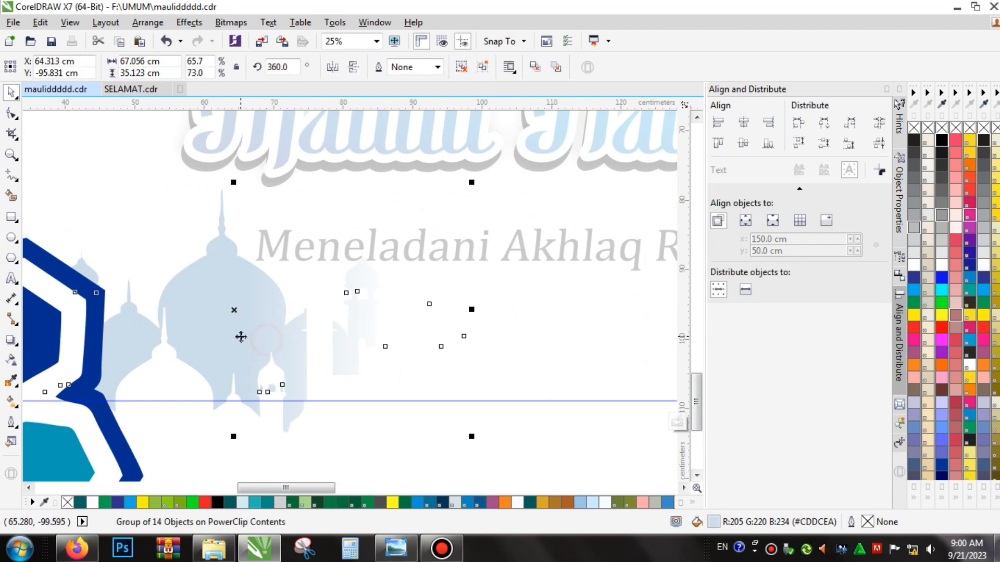
pyautogui.moveTo(240, 337); pyautogui.dragTo(403, 322)
pyautogui.hotkey('ctrl', 'z')
# Adjust the end of the left mosque silhouette's linear transparency and finish editing the blue banner's PowerClip contents
pyautogui.click(13, 360)
pyautogui.scroll(-1, 301, 317)
pyautogui.moveTo(338, 319); pyautogui.dragTo(397, 316)
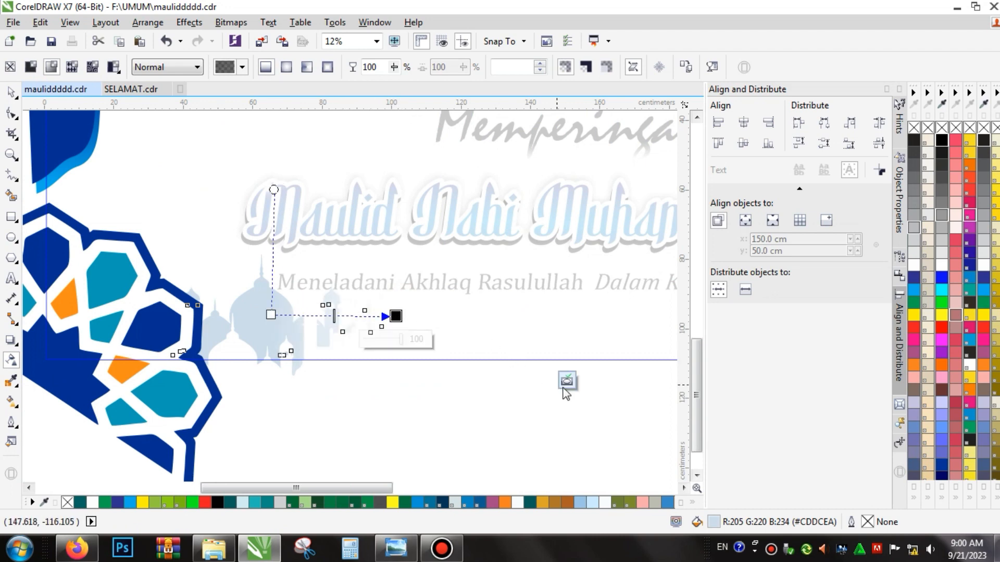
pyautogui.press('space')
pyautogui.scroll(-1, 94, 375)
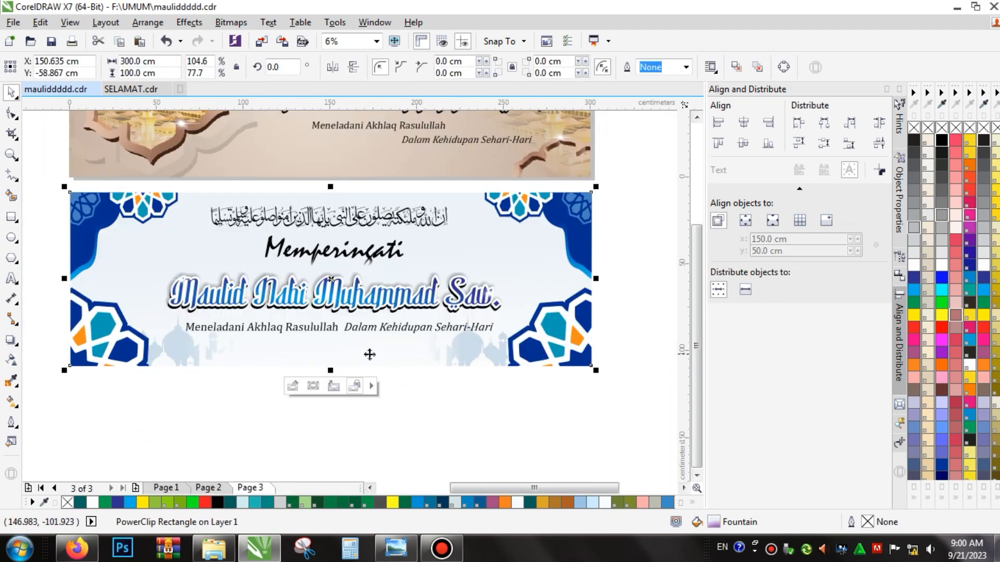
# Reopen the blue banner's PowerClip contents, shorten the left mosque silhouette's transparency fade, and finish editing the contents
pyautogui.doubleClick(211, 354)
pyautogui.press('space')
pyautogui.scroll(1, 140, 352)
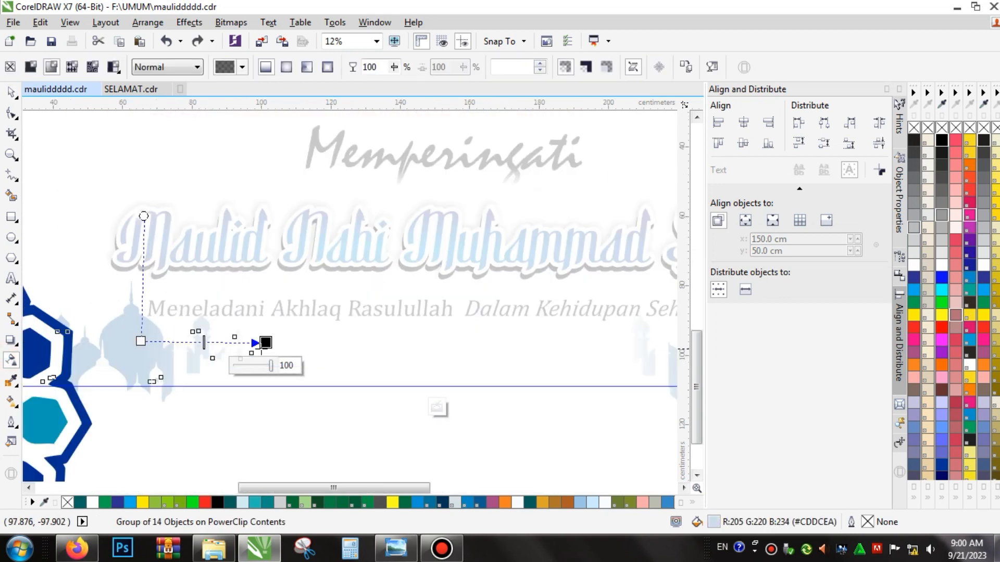
pyautogui.moveTo(271, 346); pyautogui.dragTo(241, 344)
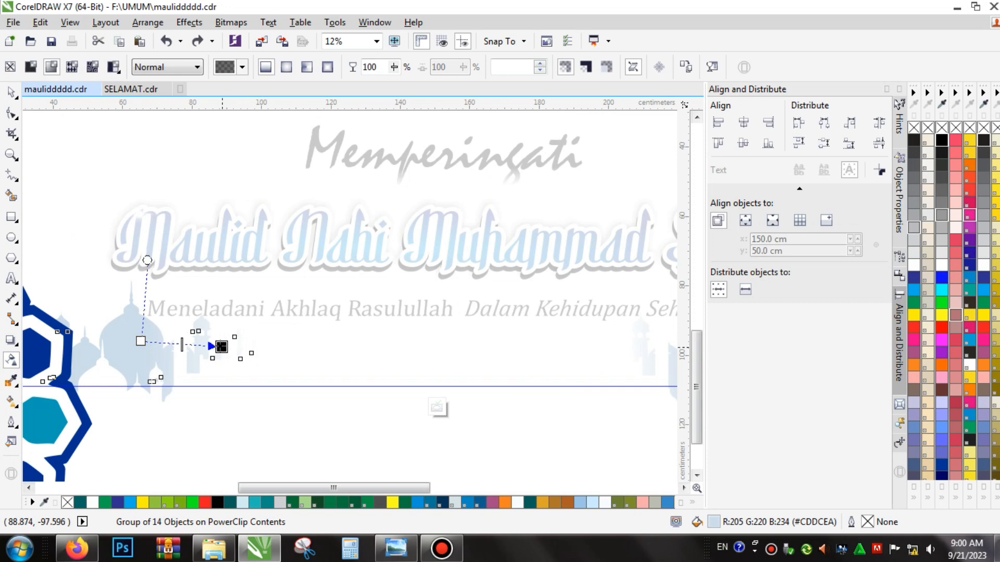
pyautogui.click(437, 407)
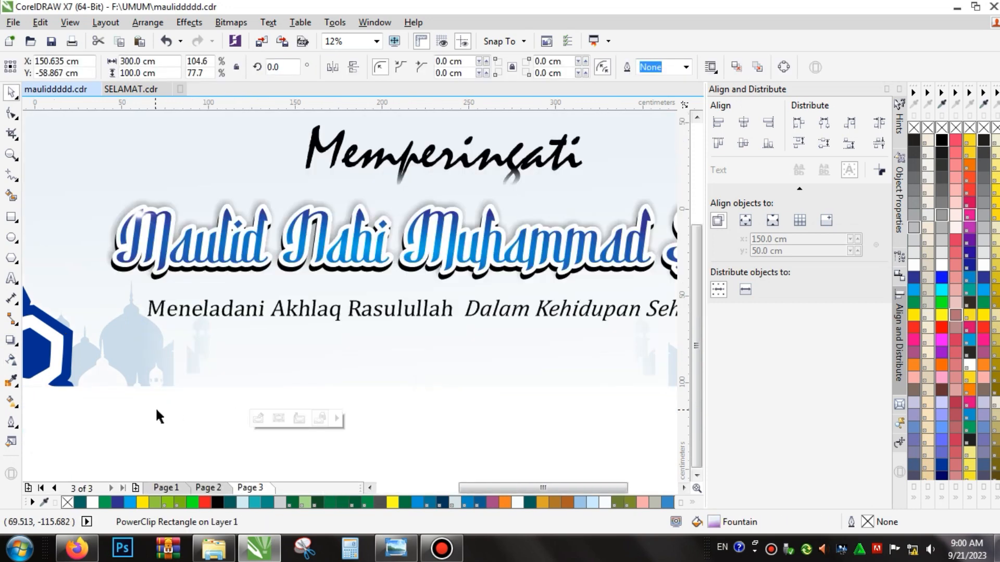
# Try moving the blue banner's Arabic calligraphy slightly upward
pyautogui.scroll(-1, 155, 407)
pyautogui.click(279, 257)
pyautogui.scroll(2, 279, 256)
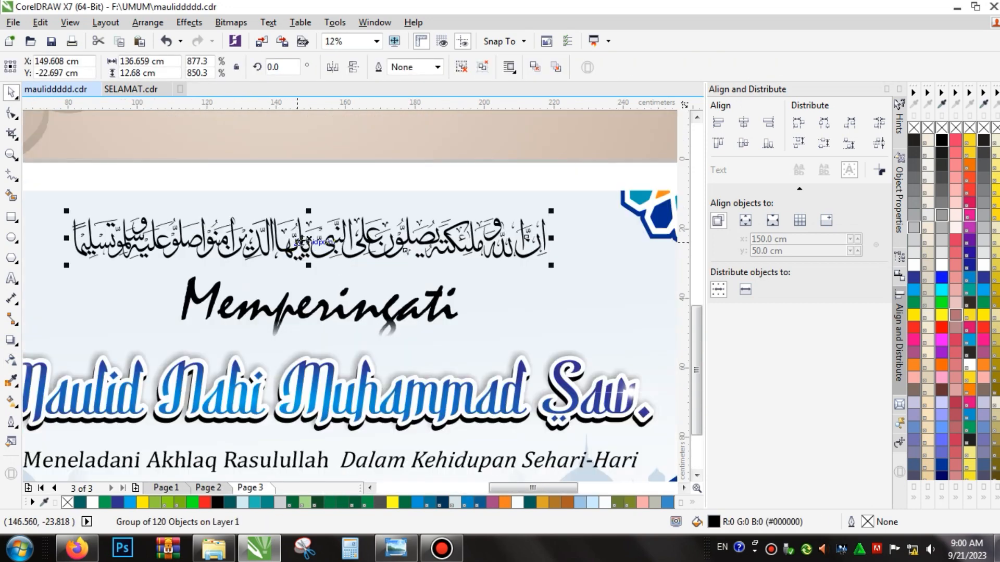
pyautogui.moveTo(299, 227); pyautogui.dragTo(298, 221)
pyautogui.scroll(-1, 297, 232)
pyautogui.scroll(1, 297, 232)
pyautogui.scroll(-2, 298, 221)
# Open the blue banner's PowerClip contents and try moving the dark blue corner shape at the upper right
pyautogui.doubleClick(493, 349)
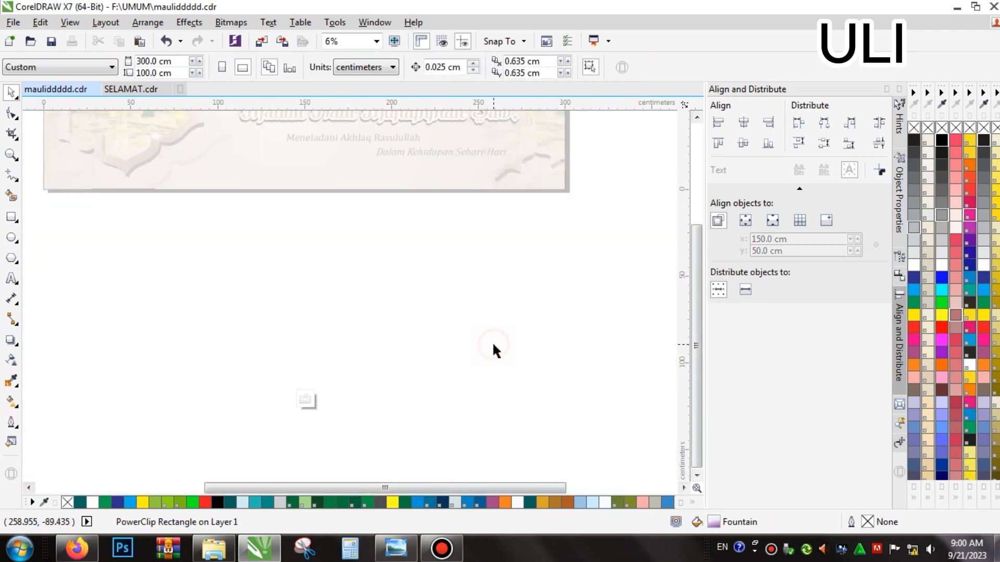
pyautogui.click(528, 348)
pyautogui.click(552, 248)
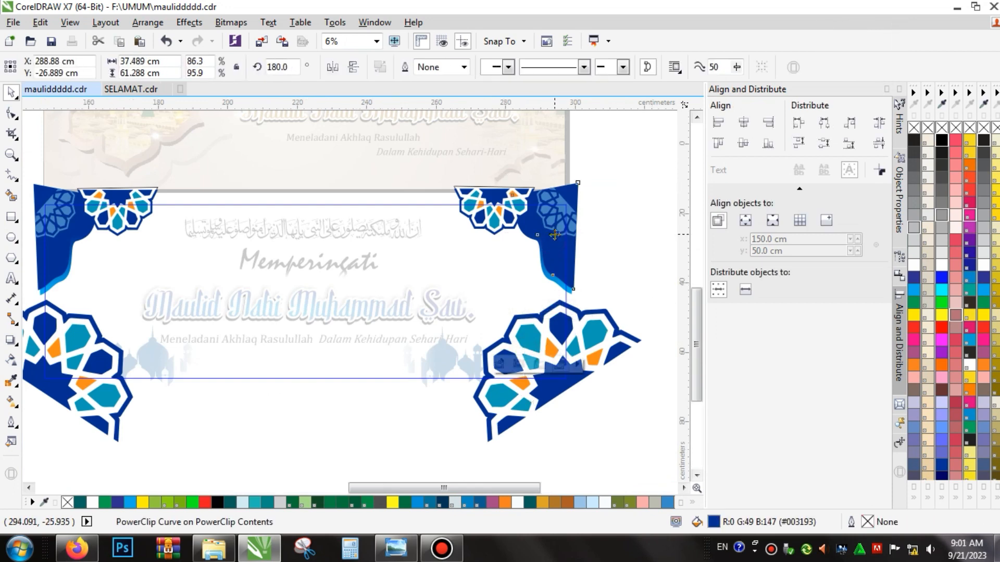
pyautogui.scroll(1, 552, 247)
pyautogui.moveTo(554, 234); pyautogui.dragTo(574, 222)
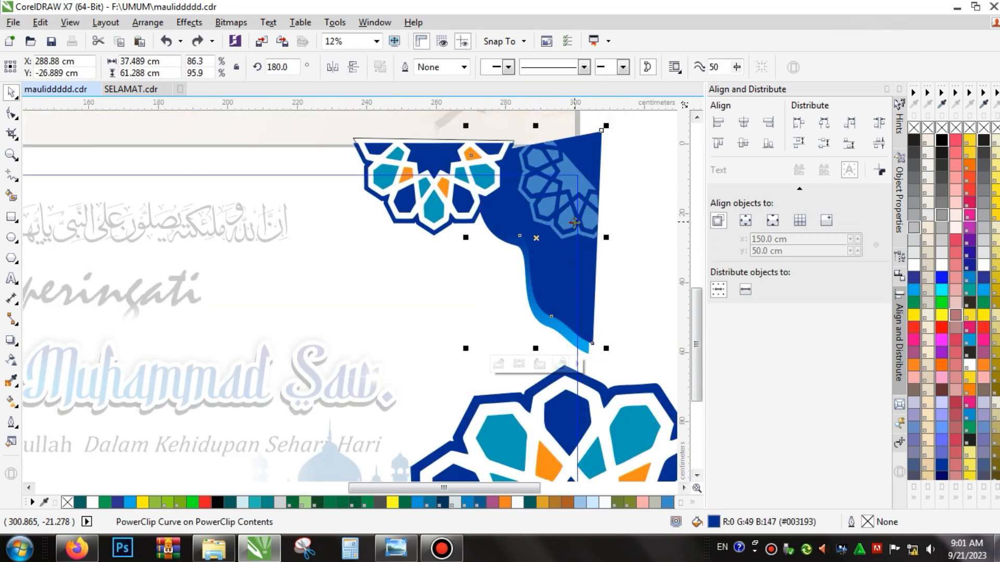
# Angle the fountain fill of the light blue edge behind the upper-right corner shape toward its lower left
pyautogui.moveTo(535, 319); pyautogui.dragTo(536, 321)
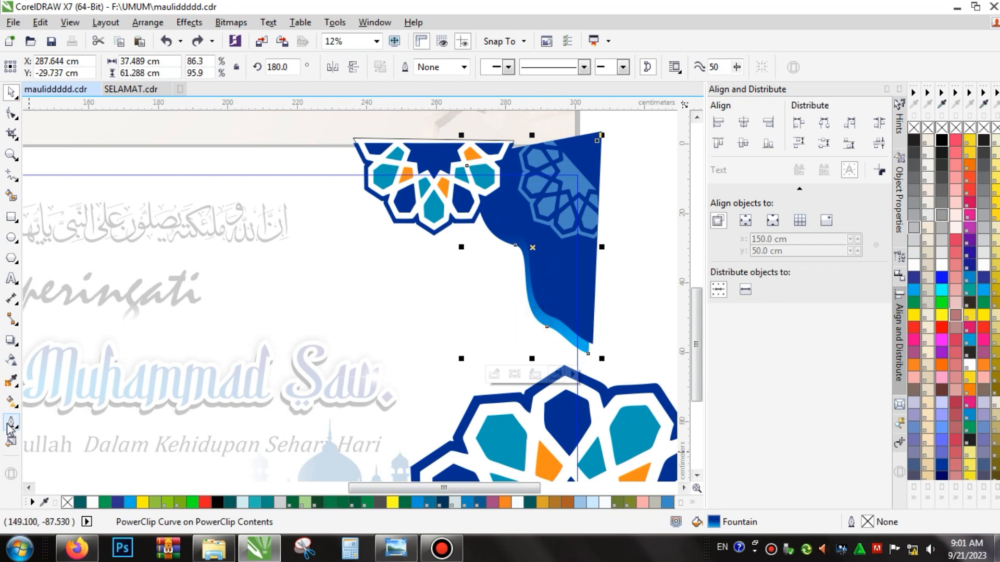
pyautogui.click(11, 402)
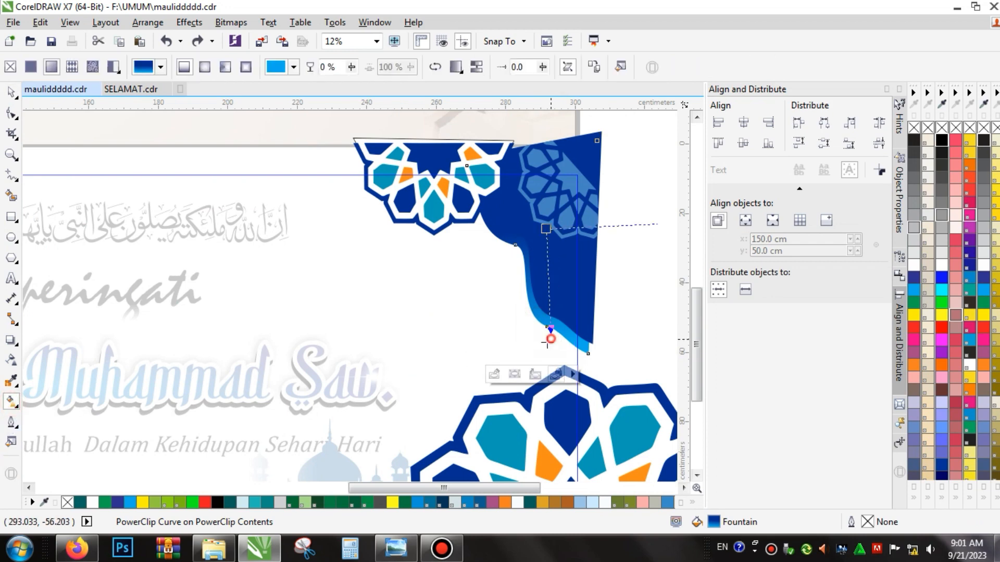
pyautogui.moveTo(550, 329); pyautogui.dragTo(509, 350)
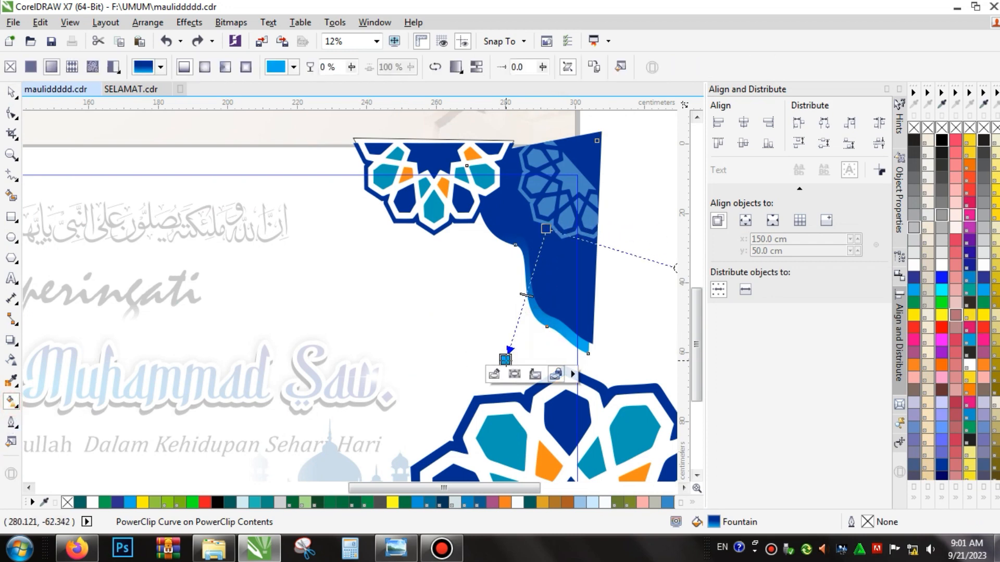
pyautogui.click(11, 92)
# Widen the grouped geometric ornament beside the upper-right corner shape to about 48.7 cm, stretching it leftward
pyautogui.click(411, 171)
pyautogui.scroll(3, 412, 171)
pyautogui.scroll(-3, 412, 171)
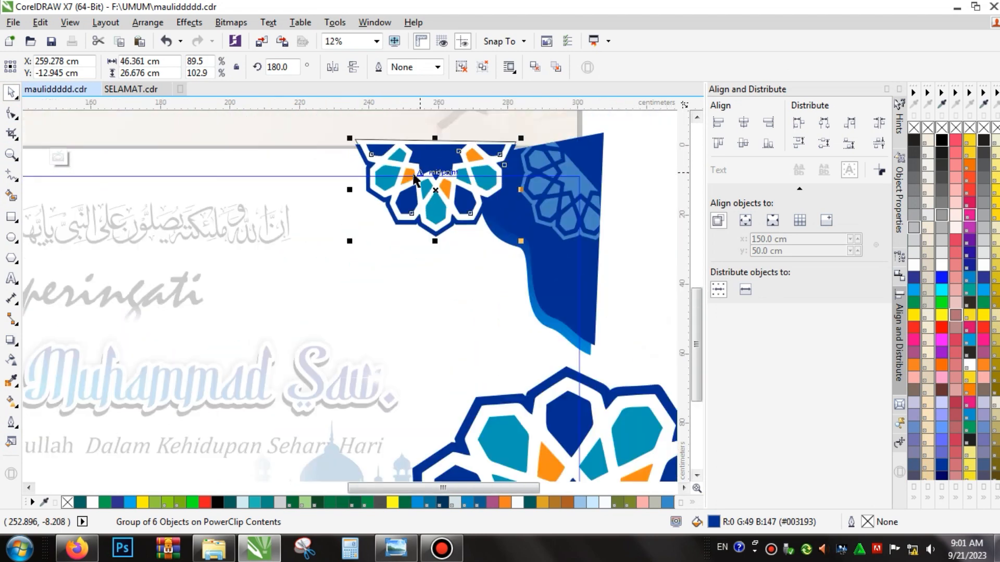
pyautogui.scroll(2, 415, 179)
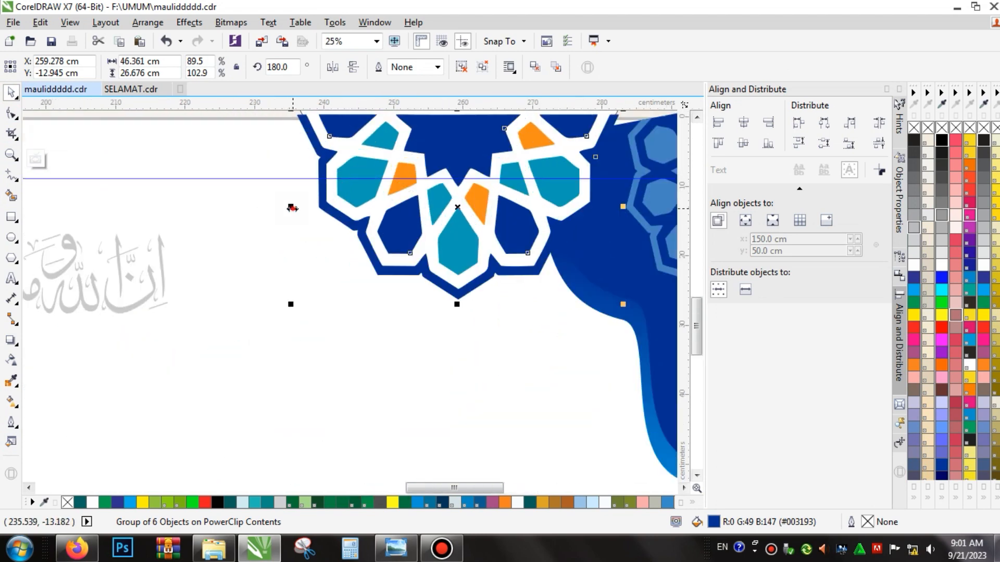
pyautogui.moveTo(291, 207); pyautogui.dragTo(276, 205)
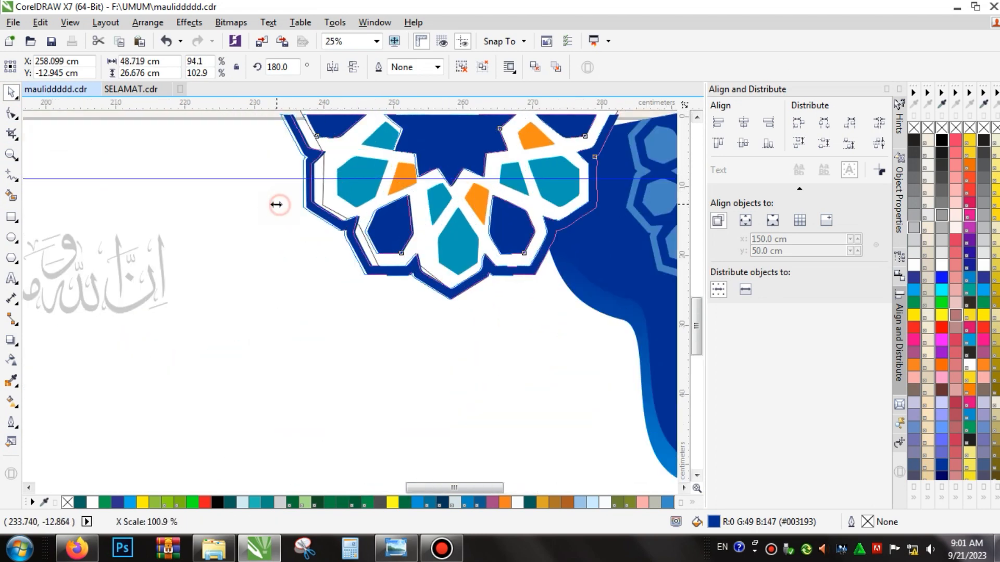
pyautogui.scroll(-2, 349, 183)
pyautogui.scroll(2, 347, 198)
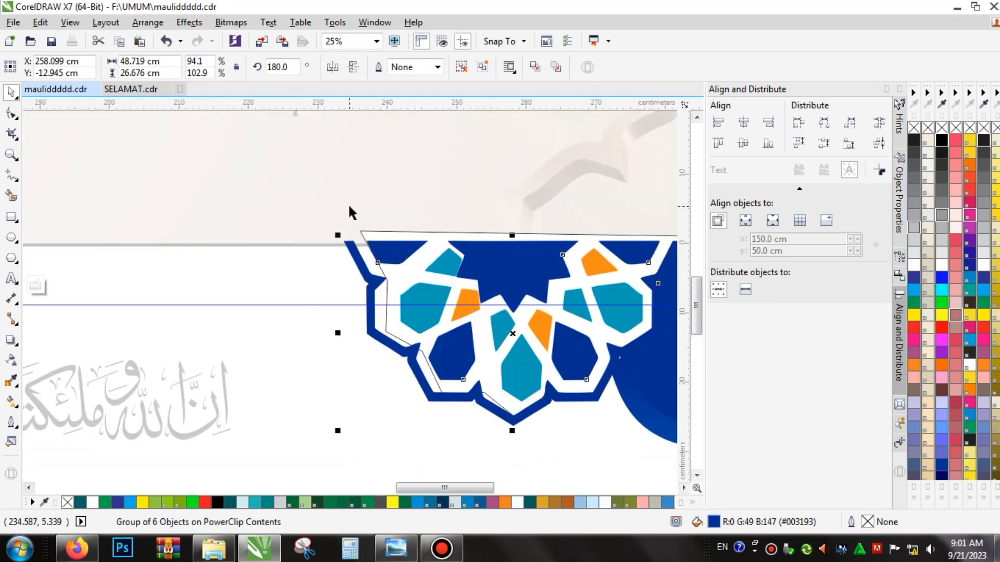
# Remove the outline from the white curve behind the upper-right geometric ornament
pyautogui.keyDown('ctrl'); pyautogui.click(366, 232); pyautogui.keyUp('ctrl')
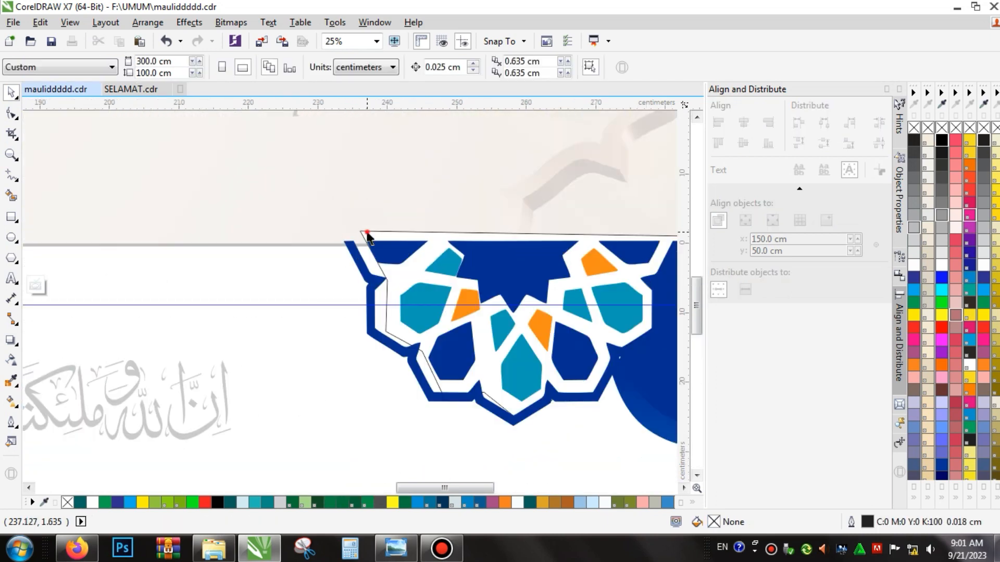
pyautogui.rightClick(928, 127)
pyautogui.scroll(-4, 408, 266)
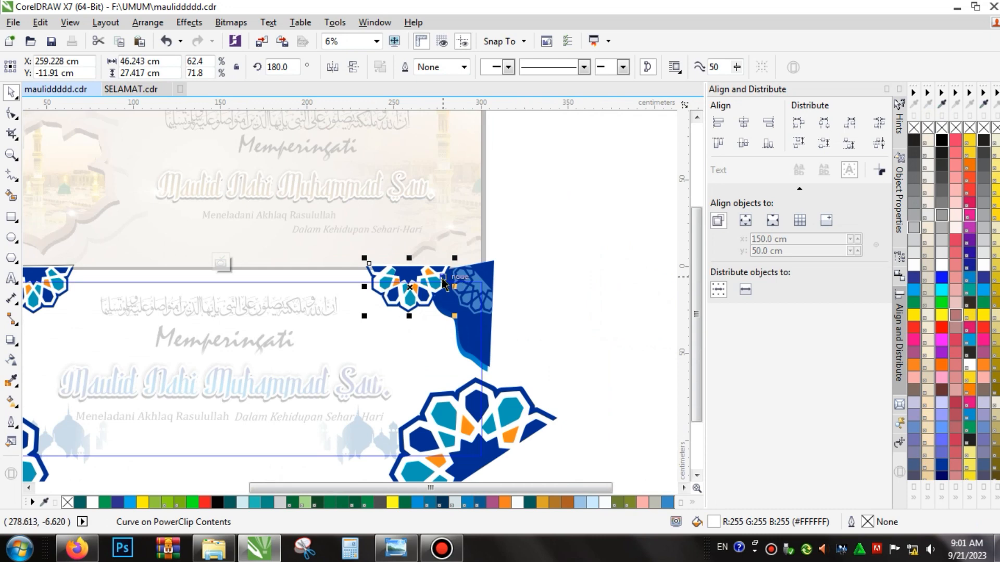
# Ungroup the geometric ornament beside the upper-right corner shape and remove the outlines of its pieces
pyautogui.click(444, 284)
pyautogui.scroll(2, 447, 281)
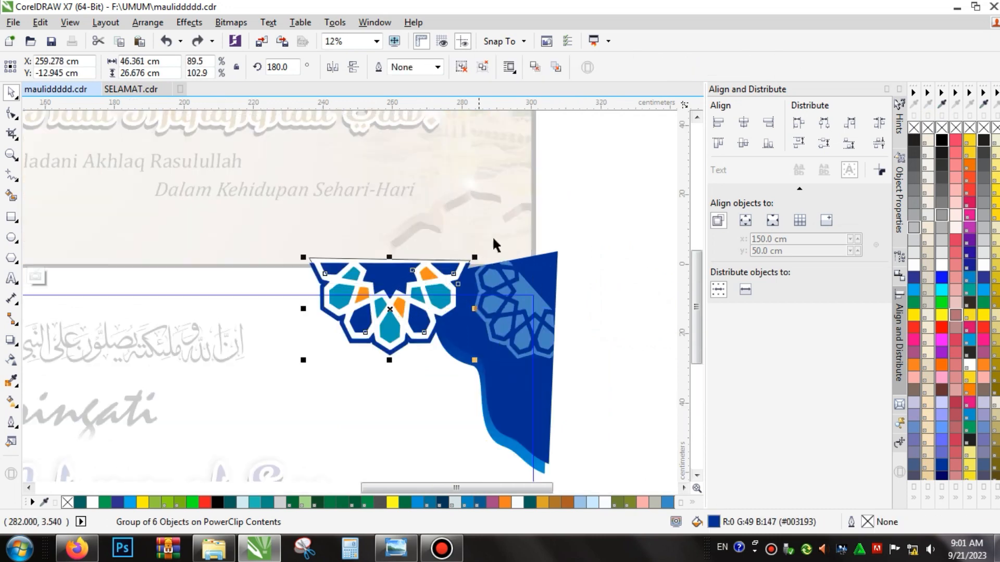
pyautogui.click(579, 212)
pyautogui.moveTo(264, 375); pyautogui.dragTo(265, 377)
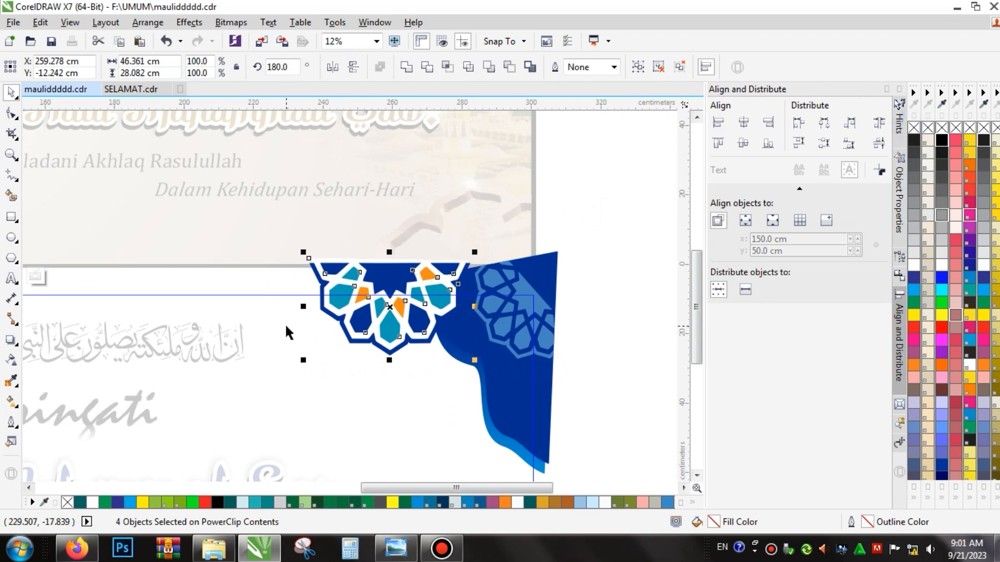
# Stretch the ungrouped pieces of the upper-right geometric ornament leftward to a width of about 48.1 cm
pyautogui.scroll(2, 310, 304)
pyautogui.moveTo(306, 297)
pyautogui.mouseDown()
pyautogui.moveTo(279, 296)
pyautogui.moveTo(294, 296)
pyautogui.mouseUp()
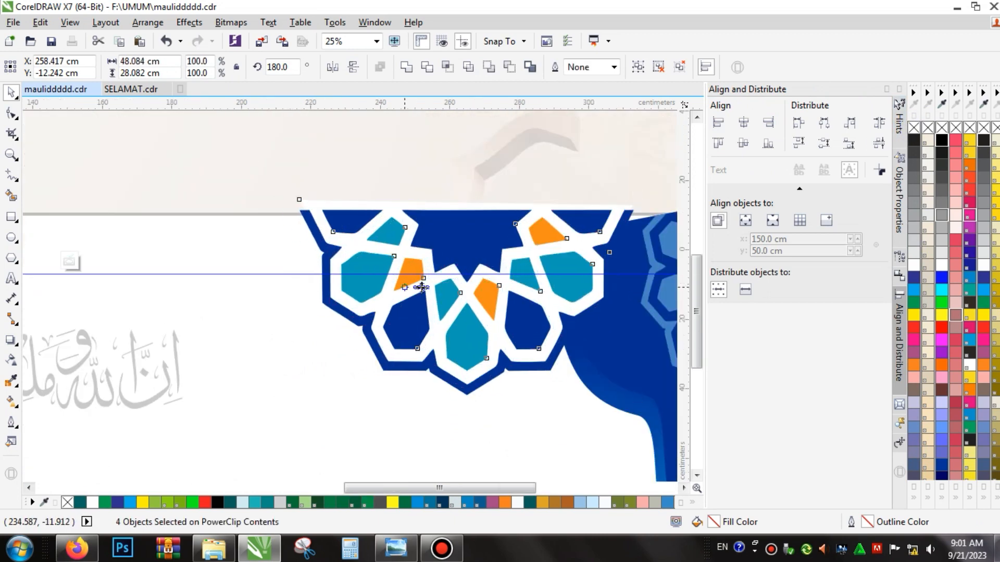
pyautogui.scroll(-2, 417, 283)
pyautogui.scroll(-2, 433, 292)
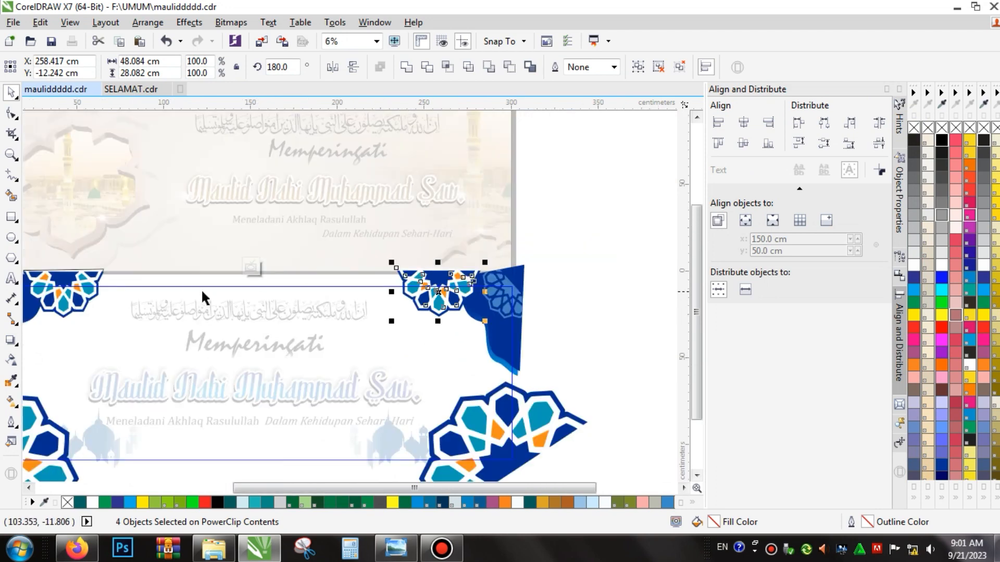
# Try widening the grouped geometric ornament beside the upper-left corner shape to about 48.8 cm, and undo it
pyautogui.scroll(-1, 95, 306)
pyautogui.scroll(1, 166, 274)
pyautogui.click(178, 273)
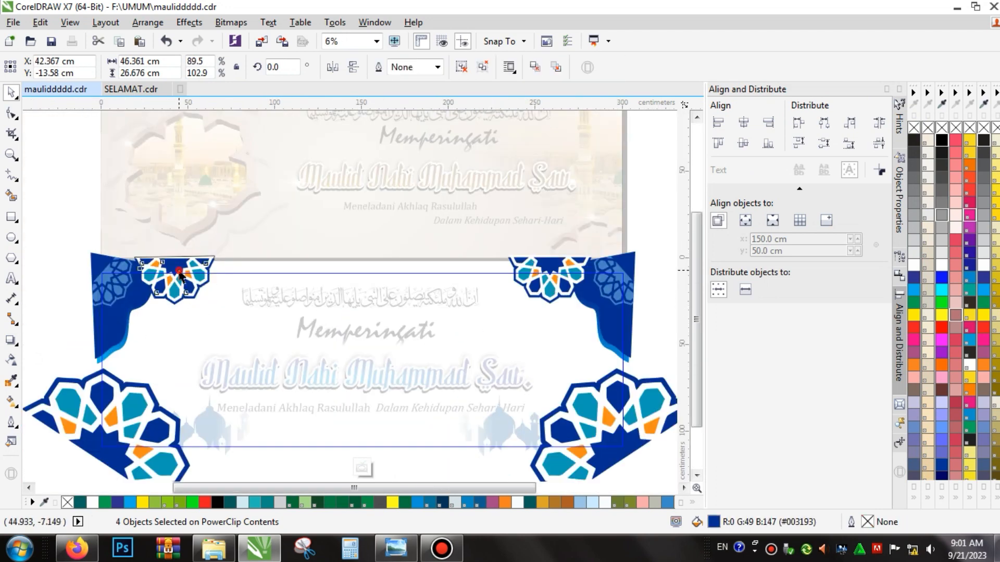
pyautogui.click(190, 265)
pyautogui.scroll(2, 190, 265)
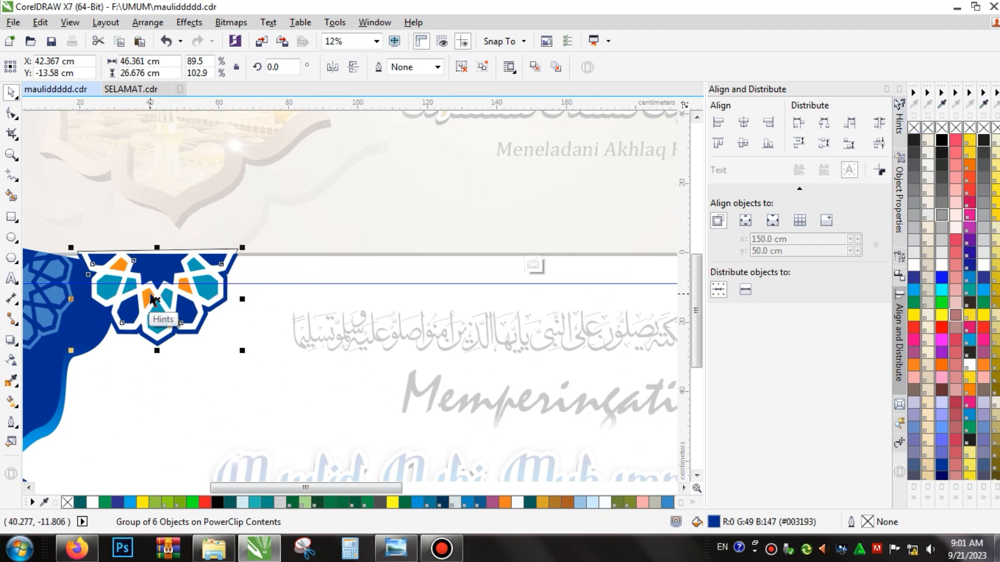
pyautogui.scroll(-1, 153, 299)
pyautogui.scroll(1, 152, 299)
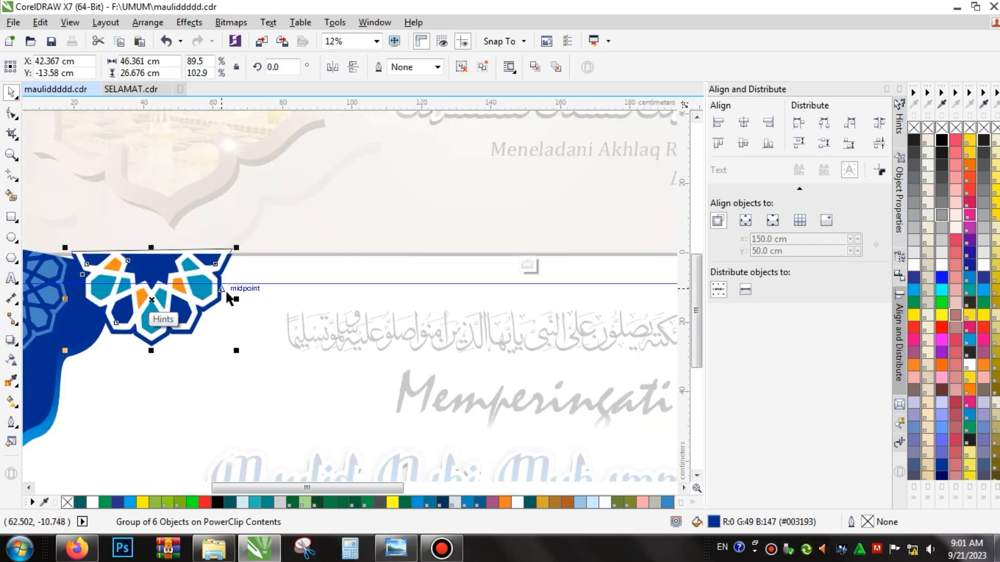
pyautogui.moveTo(235, 299); pyautogui.dragTo(244, 300)
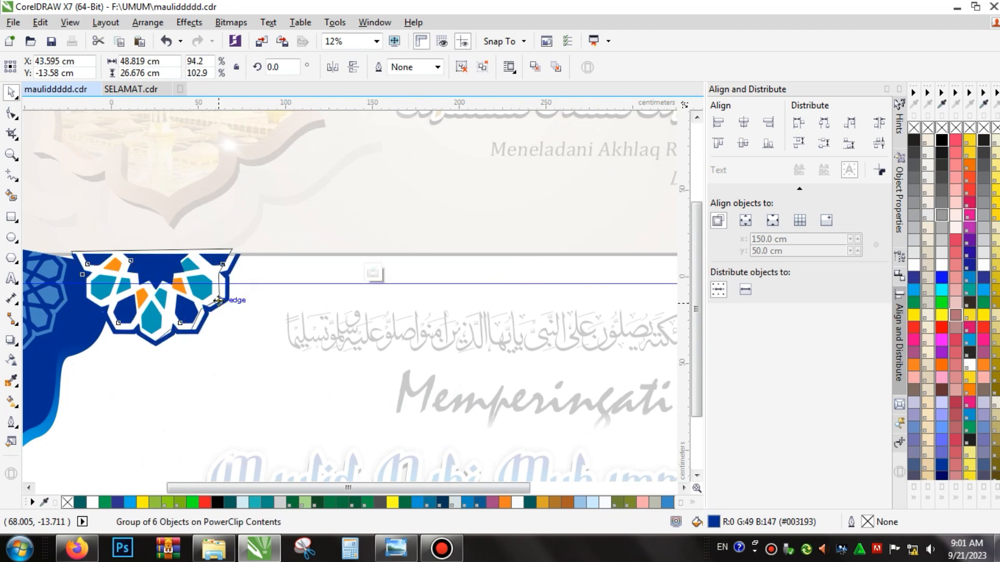
pyautogui.scroll(-2, 218, 300)
pyautogui.hotkey('ctrl', 'z')
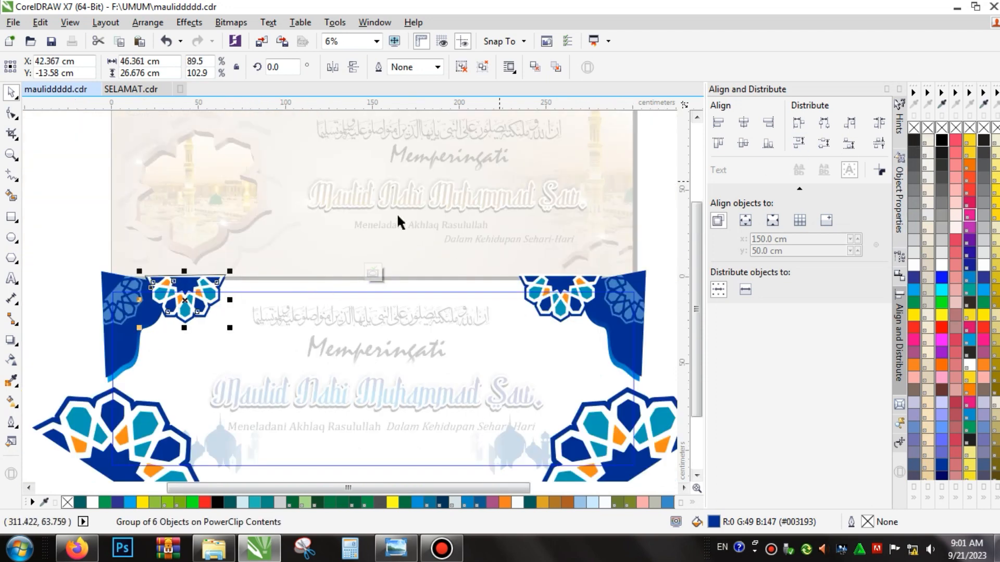
# Ungroup the geometric ornament beside the upper-left corner shape and stretch its pieces rightward to a width of about 47.8 cm
pyautogui.hotkey('ctrl', 'u')
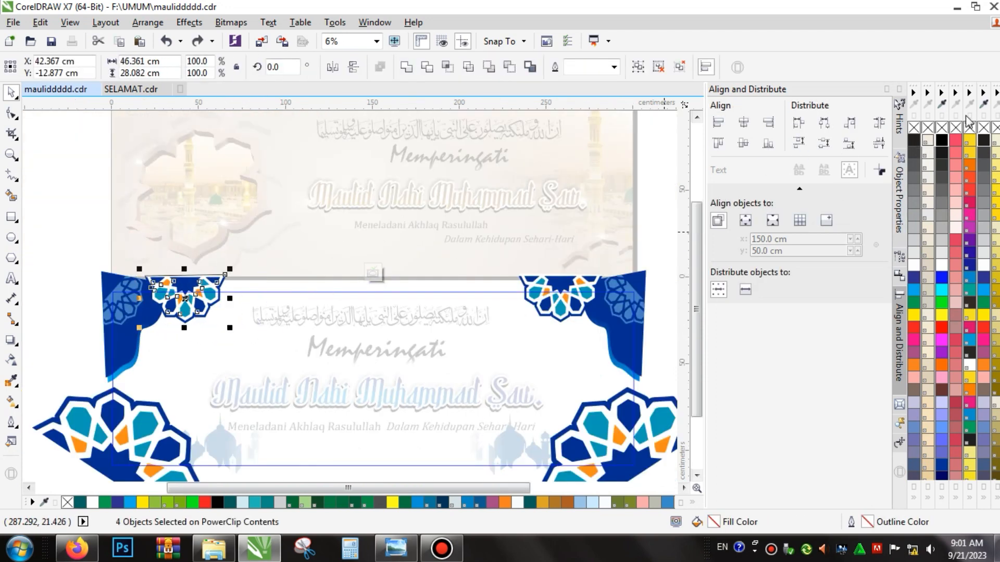
pyautogui.scroll(2, 266, 287)
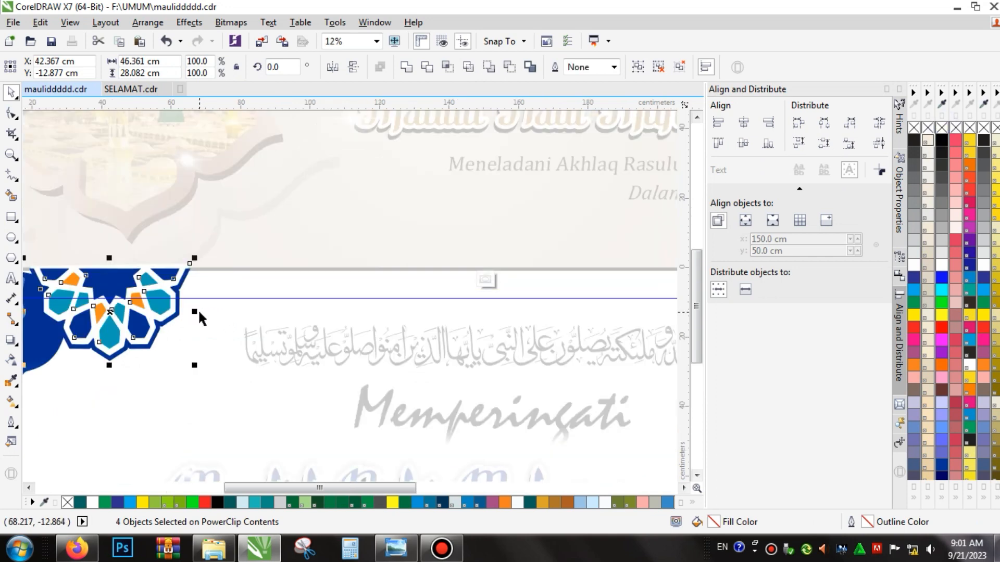
pyautogui.moveTo(194, 313); pyautogui.dragTo(200, 313)
pyautogui.scroll(-2, 295, 303)
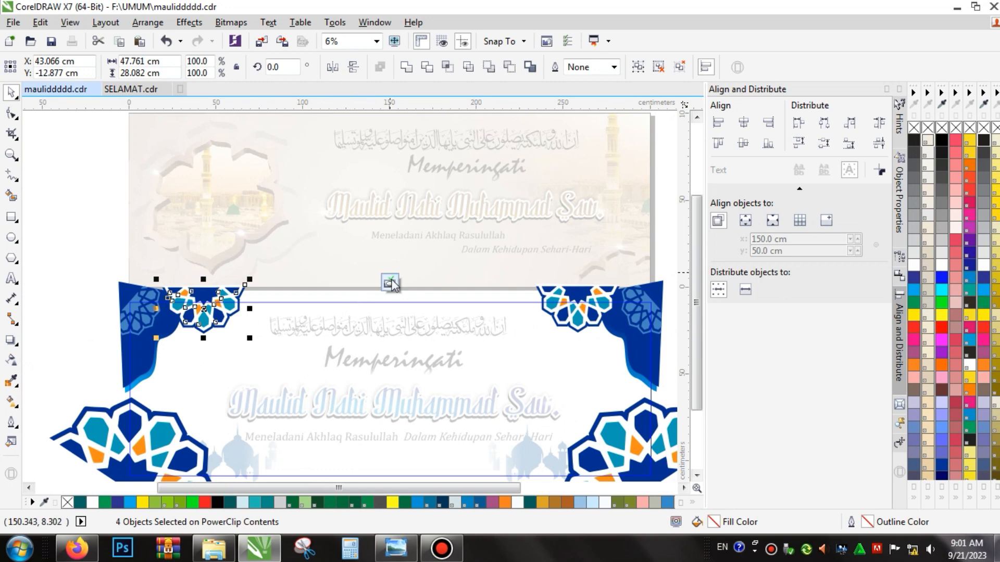
# Finish editing the blue banner's PowerClip contents and check the overall dimensions of both banners
pyautogui.click(134, 319)
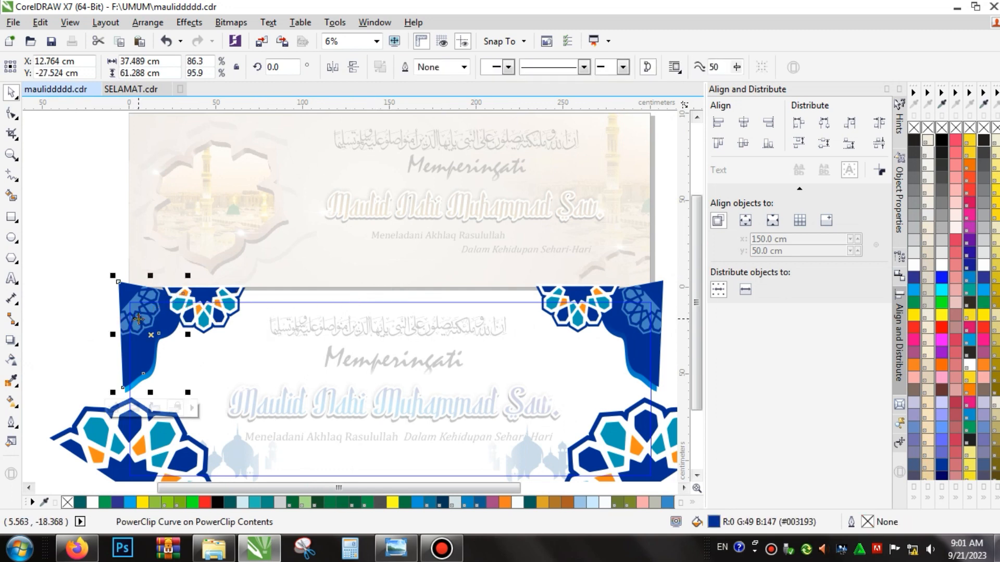
pyautogui.click(406, 343)
pyautogui.click(392, 286)
pyautogui.scroll(-1, 485, 277)
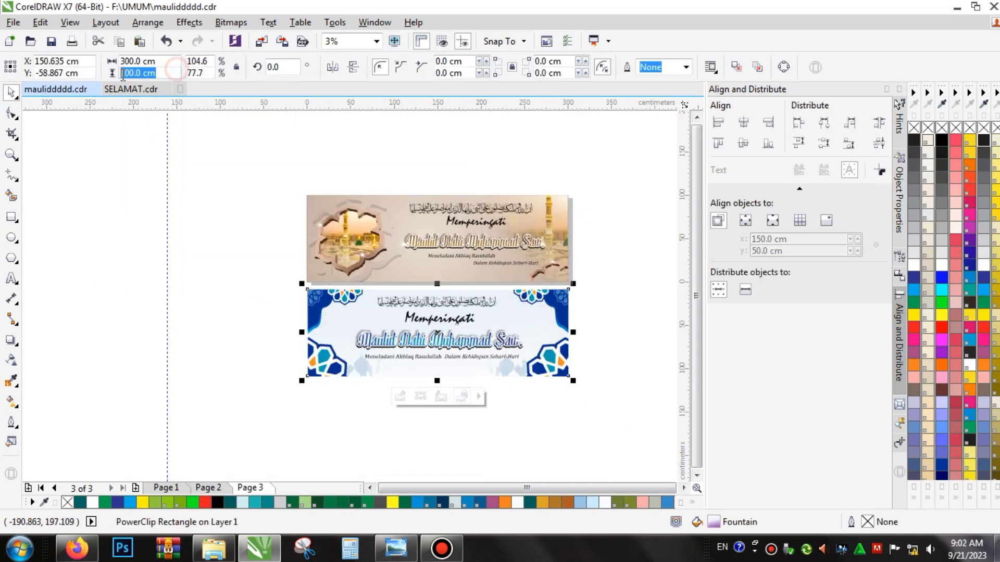
pyautogui.click(392, 200)
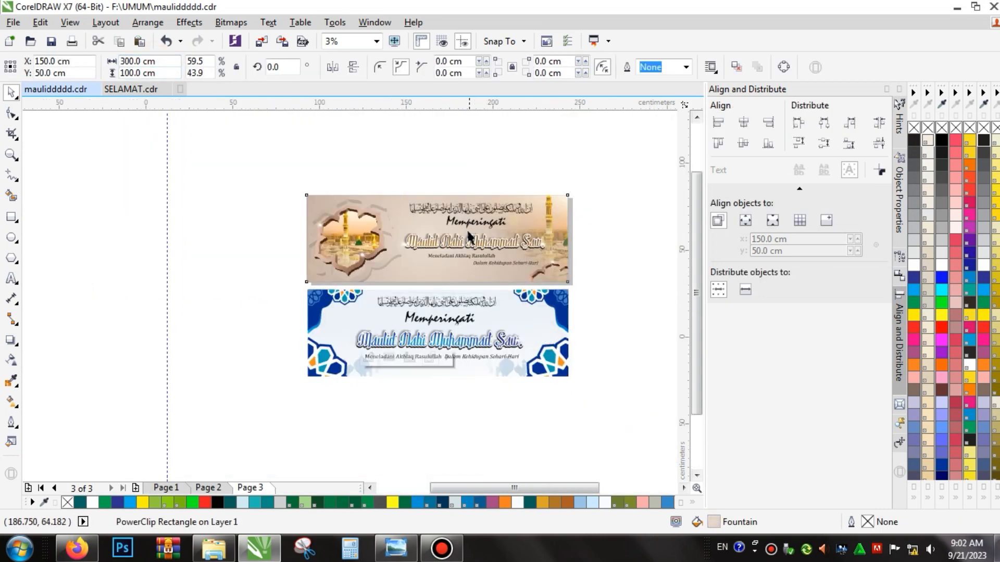
# On the brown banner, move "Meneladani Akhlaq Rasulullah" left and slightly down, and "Dalam Kehidupan Sehari-Hari" to about X 223.6, Y 17.5 cm
pyautogui.scroll(1, 465, 234)
pyautogui.click(465, 286)
pyautogui.scroll(1, 465, 285)
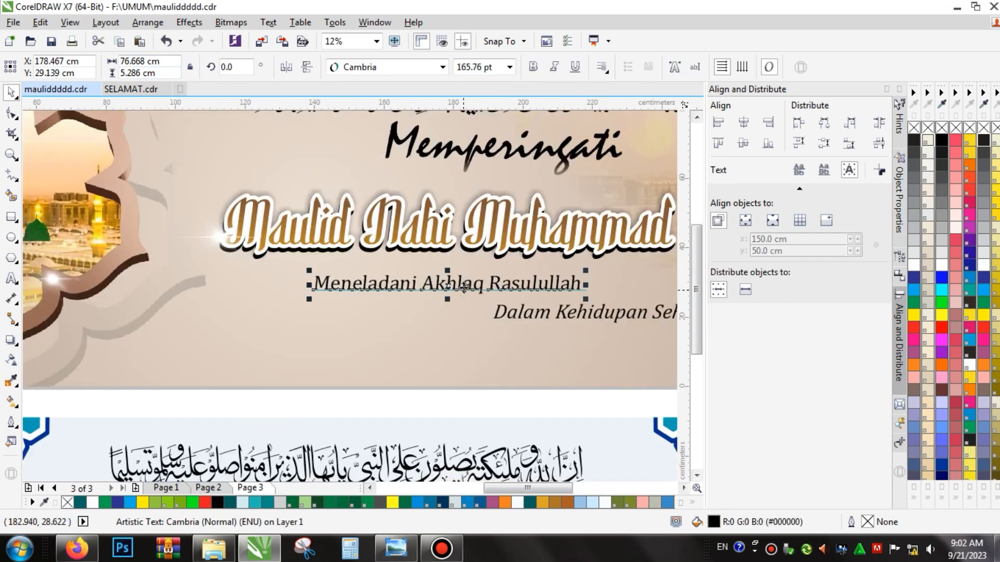
pyautogui.moveTo(465, 286); pyautogui.dragTo(398, 297)
pyautogui.click(526, 311)
pyautogui.moveTo(526, 311); pyautogui.dragTo(508, 323)
pyautogui.scroll(-1, 335, 326)
pyautogui.scroll(1, 411, 329)
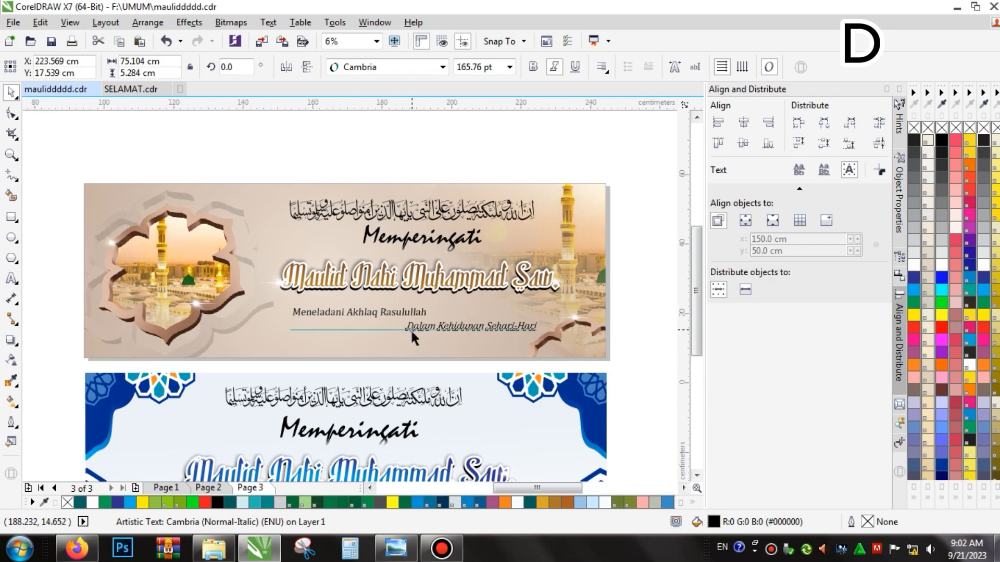
pyautogui.scroll(-1, 299, 108)
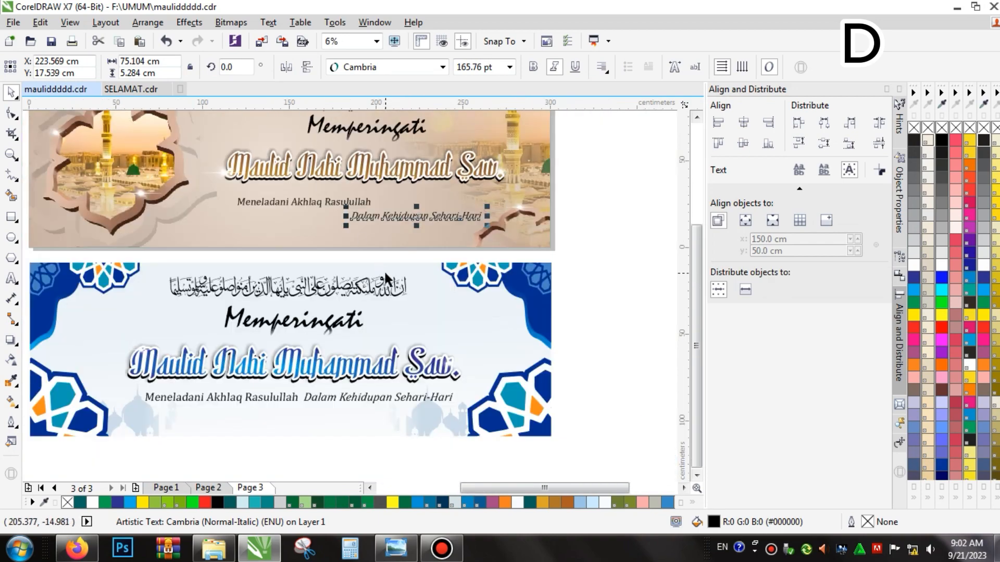
# Nudge the brown banner's "Dalam Kehidupan Sehari-Hari" line up slightly to about X 223.5 cm, Y 18.0 cm
pyautogui.click(386, 273)
pyautogui.scroll(-1, 385, 273)
pyautogui.scroll(1, 408, 240)
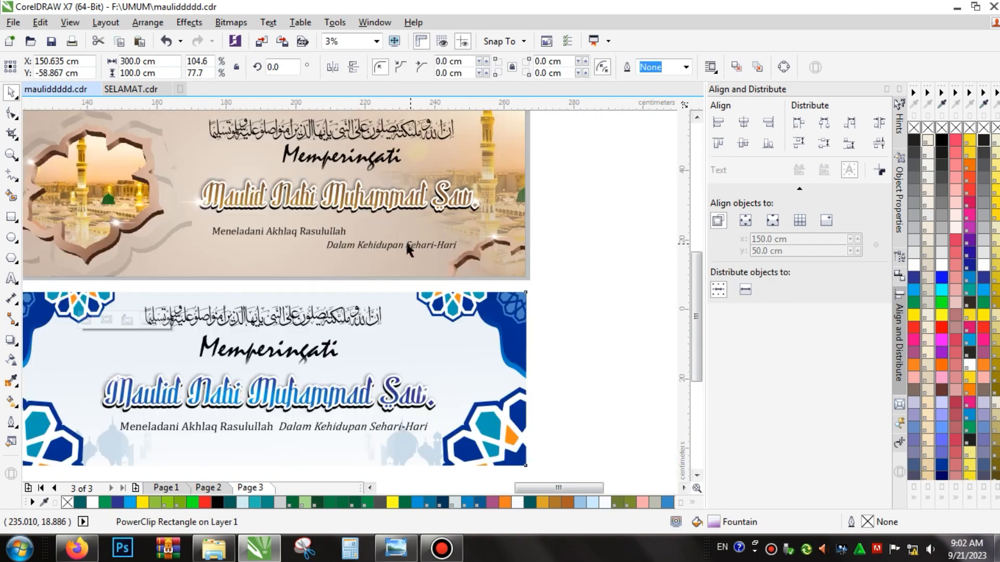
pyautogui.scroll(1, 405, 241)
pyautogui.click(385, 247)
pyautogui.scroll(1, 348, 248)
pyautogui.moveTo(348, 248); pyautogui.dragTo(347, 245)
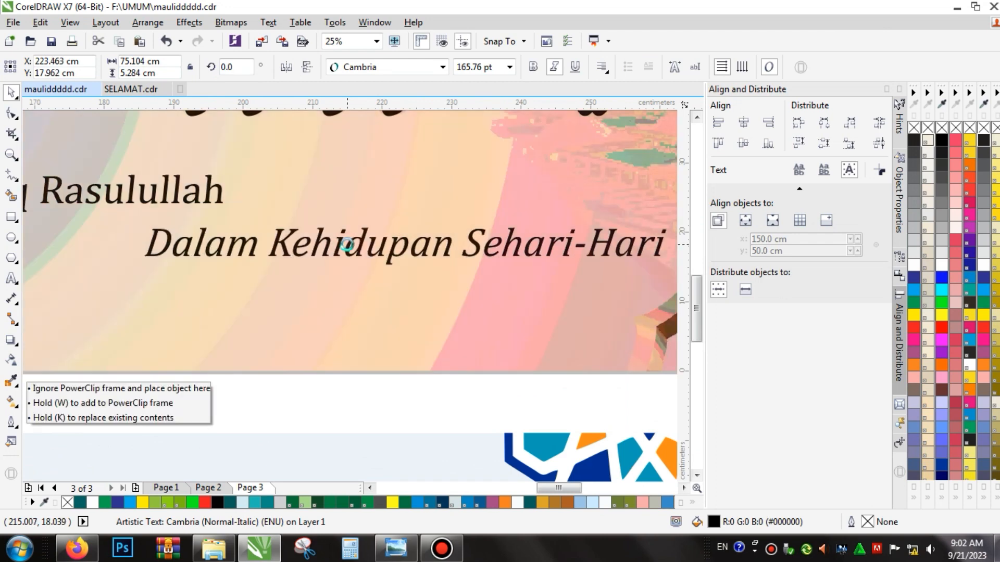
pyautogui.scroll(-2, 376, 173)
pyautogui.click(353, 253)
pyautogui.scroll(-1, 357, 253)
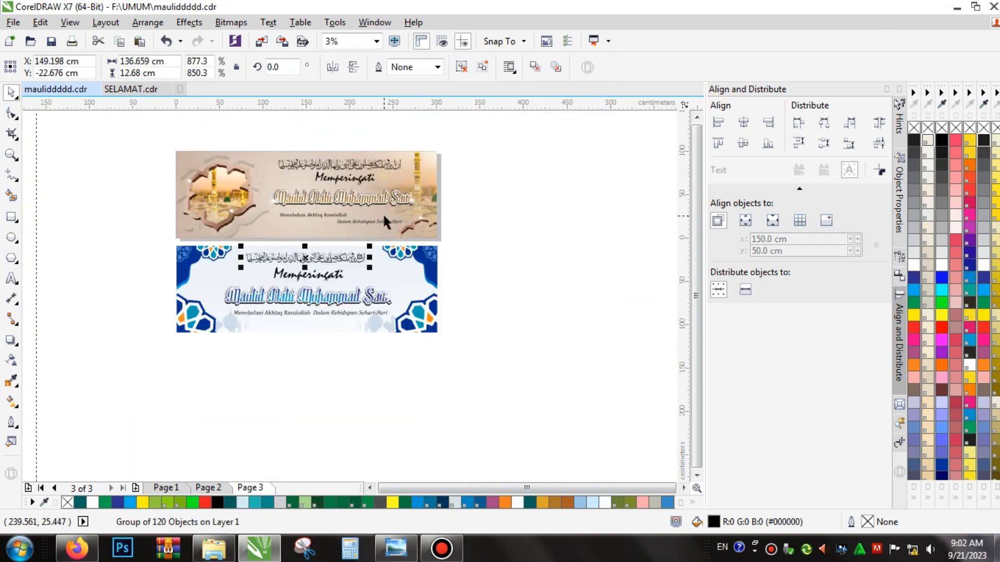
# Group all objects of both banners together and minimize CorelDRAW to reach the desktop
pyautogui.moveTo(151, 144); pyautogui.dragTo(499, 354)
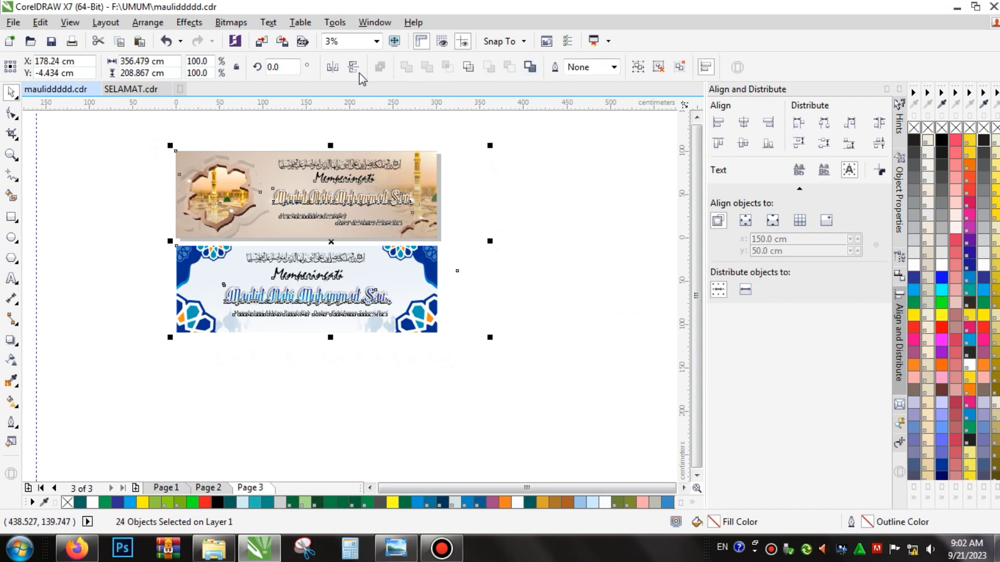
pyautogui.click(638, 67)
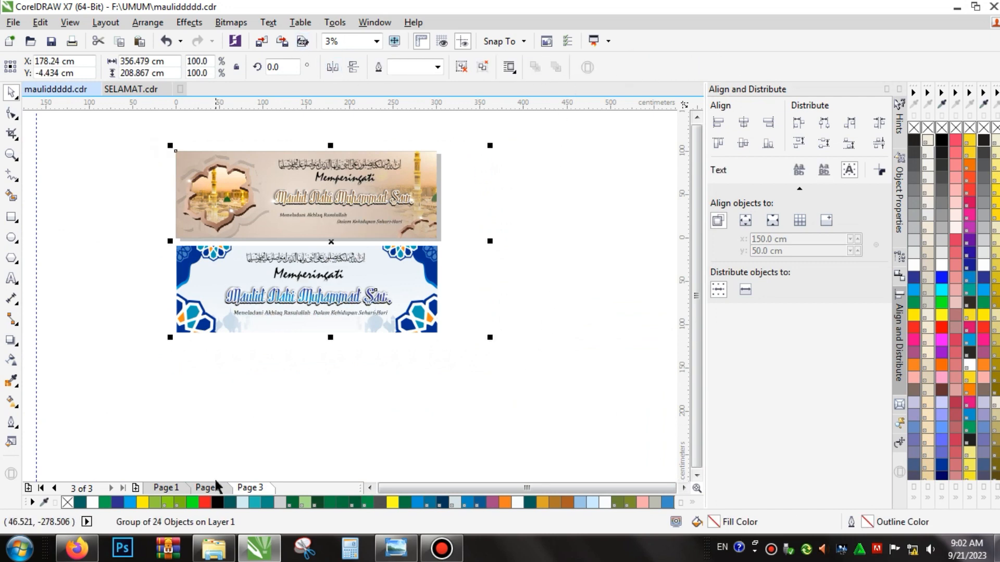
pyautogui.click(955, 7)
pyautogui.rightClick(432, 171)
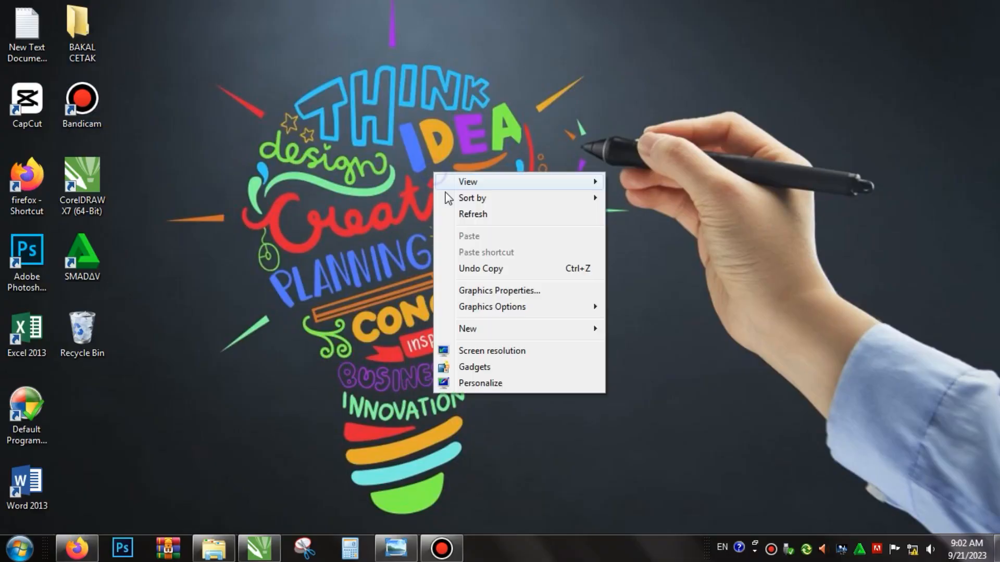